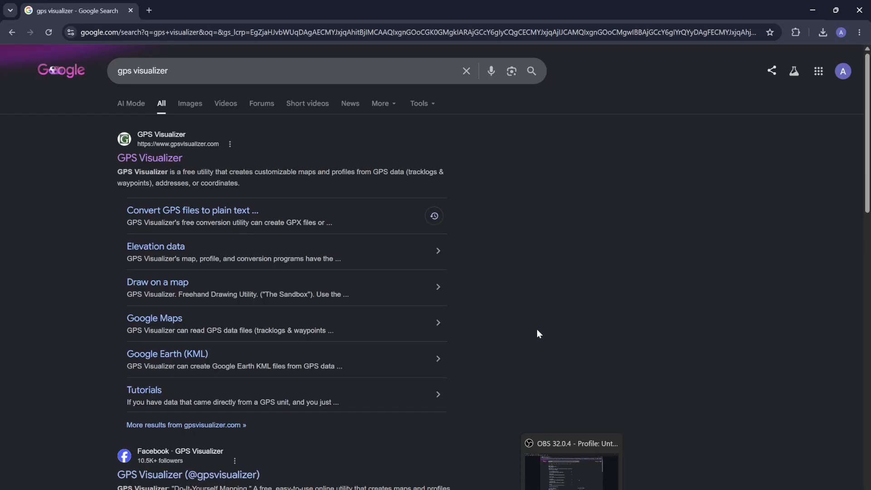
# - Open GPS Visualizer's file conversion form and choose CL.kml from the Desktop as the first upload file
pyautogui.click(150, 159)
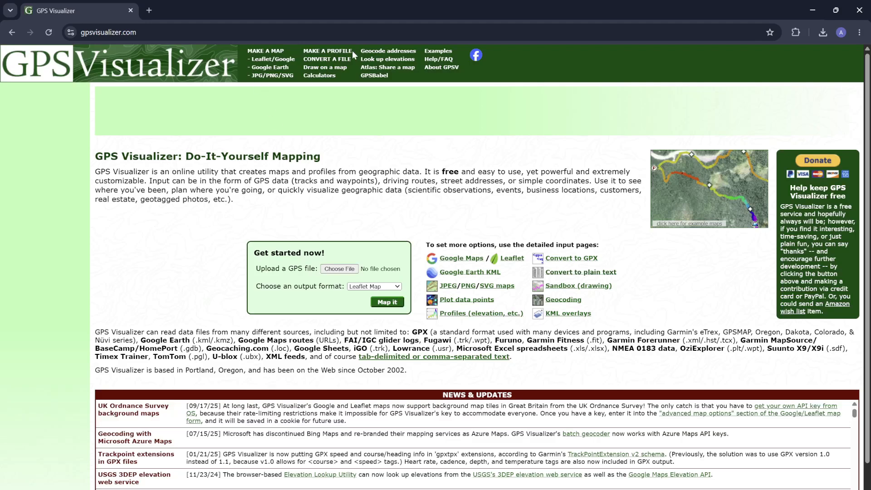
pyautogui.click(327, 59)
pyautogui.click(233, 261)
pyautogui.scroll(-10, 190, 169)
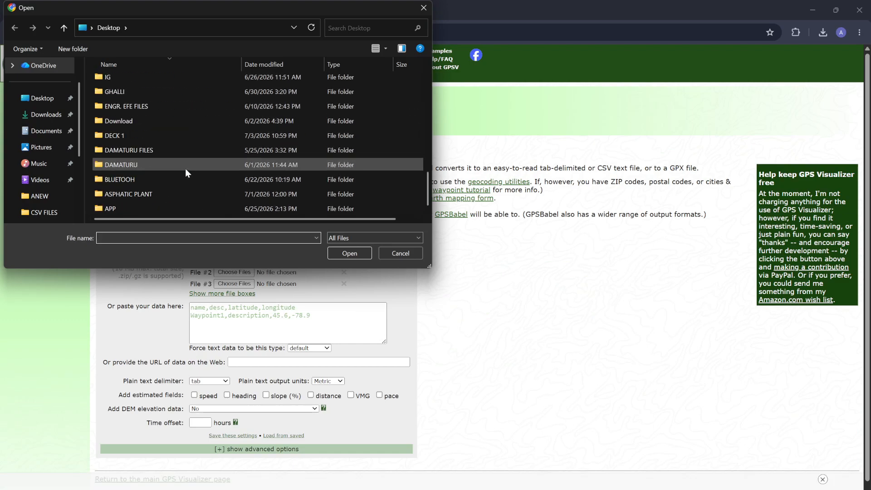
pyautogui.write('C')
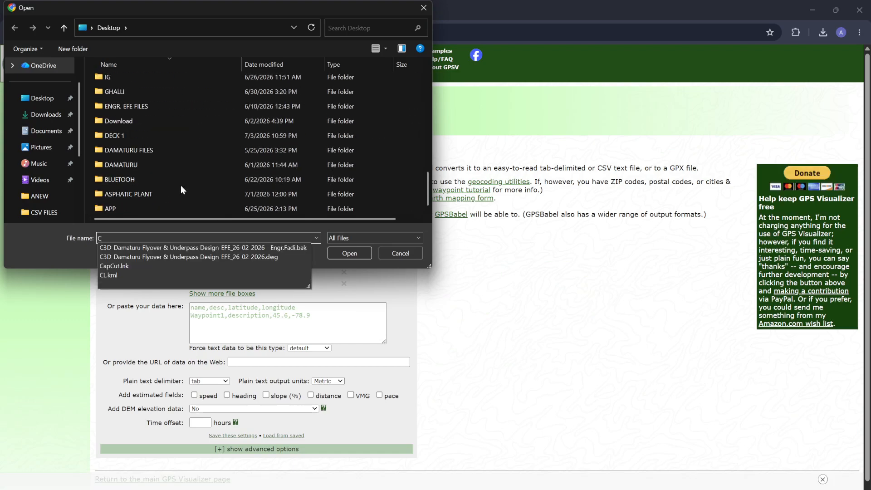
pyautogui.scroll(10, 180, 178)
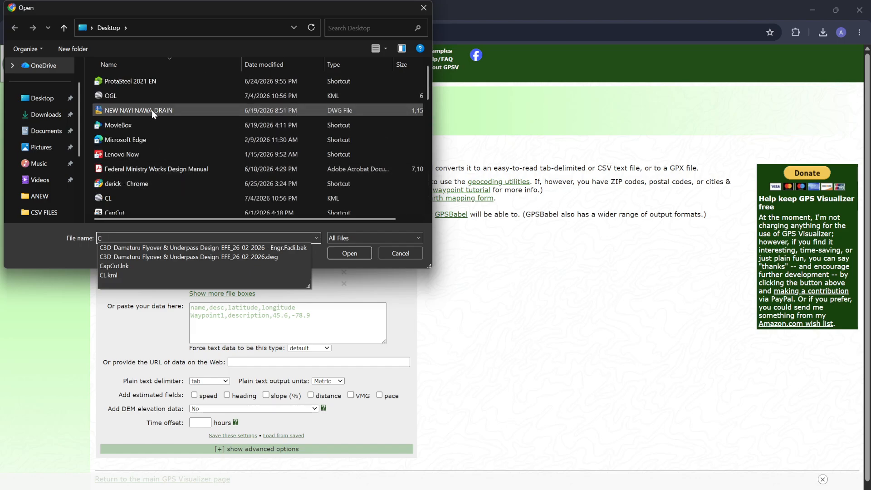
pyautogui.click(161, 198)
pyautogui.click(342, 254)
# - Choose OGL.kml from the Desktop as the second file to upload
pyautogui.click(229, 272)
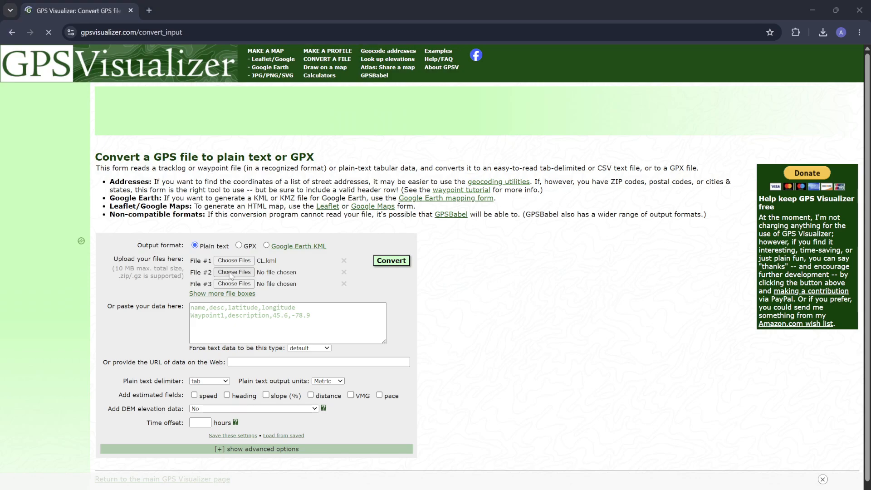
pyautogui.click(147, 98)
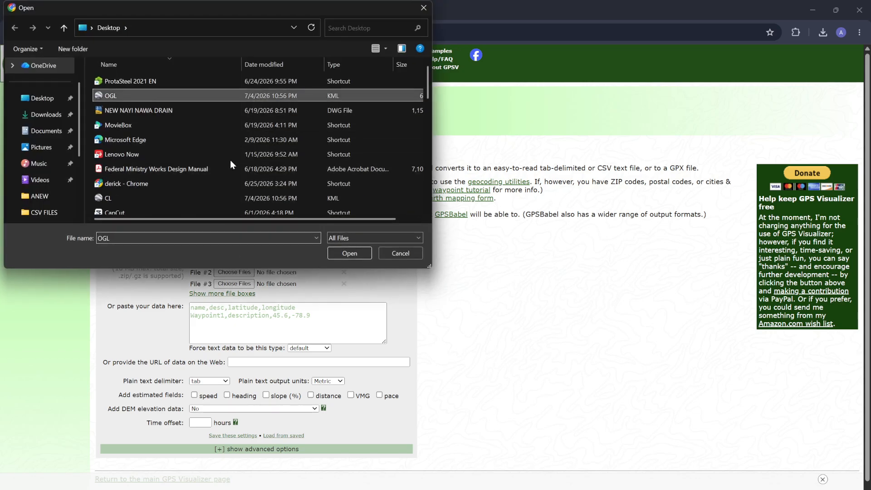
pyautogui.click(355, 252)
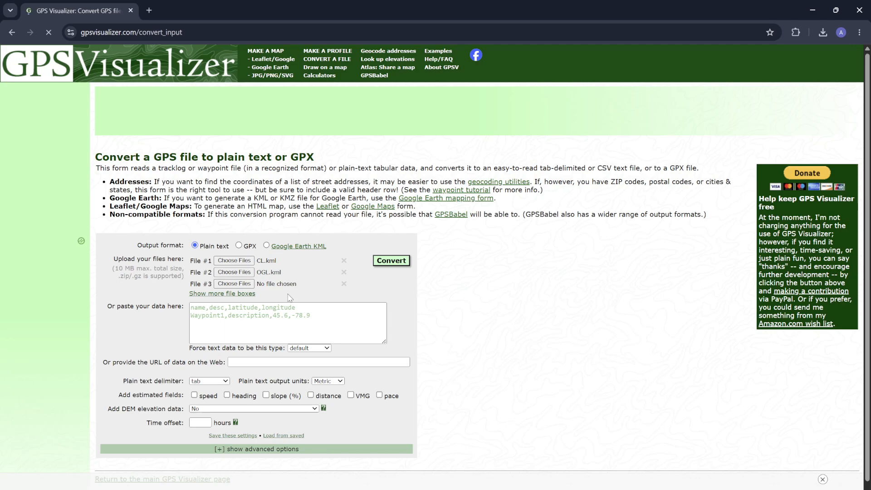
# - Set the added DEM elevation data to best available source and enable UTM coordinates in the plain-text output
pyautogui.click(229, 409)
pyautogui.click(229, 431)
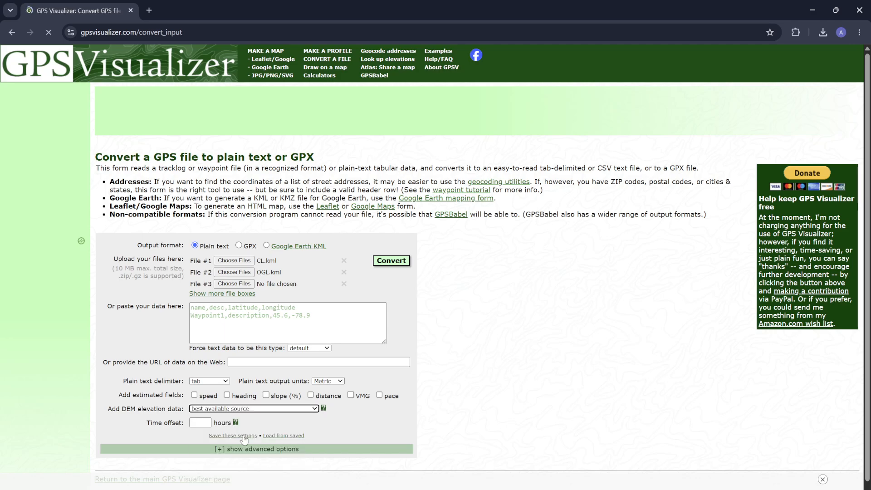
pyautogui.click(290, 449)
pyautogui.scroll(-5, 283, 387)
pyautogui.scroll(-5, 283, 387)
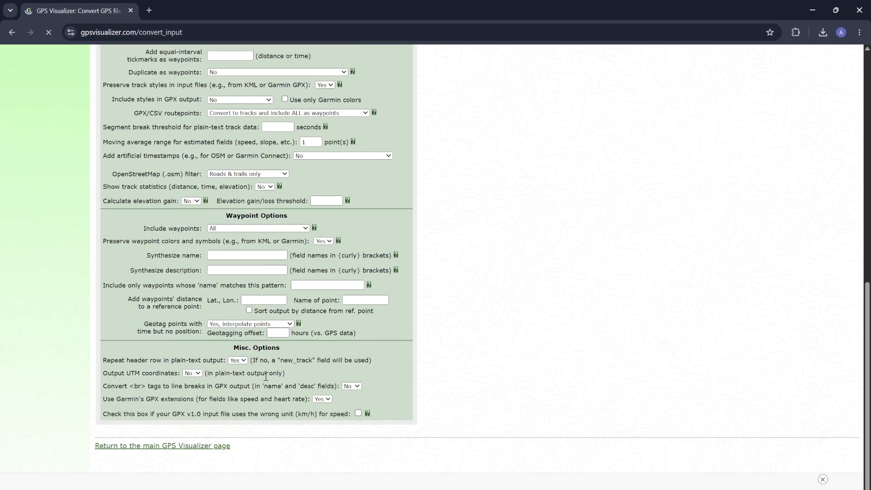
pyautogui.click(196, 375)
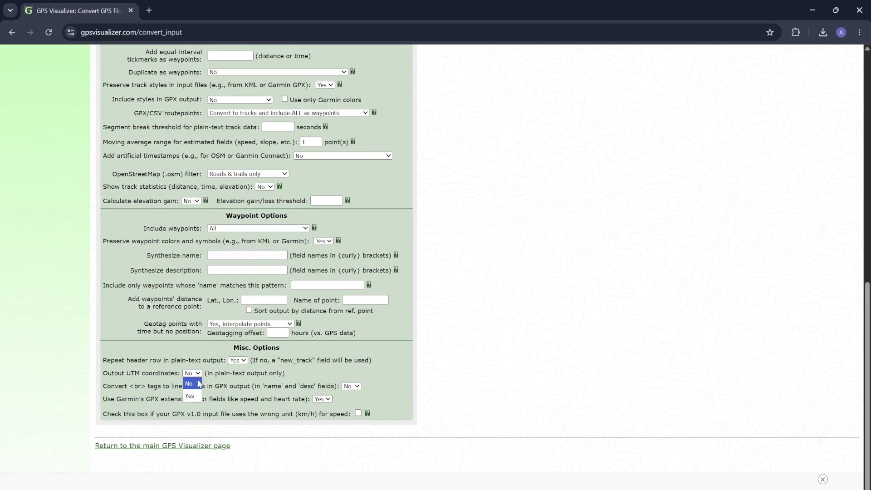
# - Convert the two KML files to plain text and open the downloaded output file
pyautogui.scroll(12, 244, 363)
pyautogui.click(402, 262)
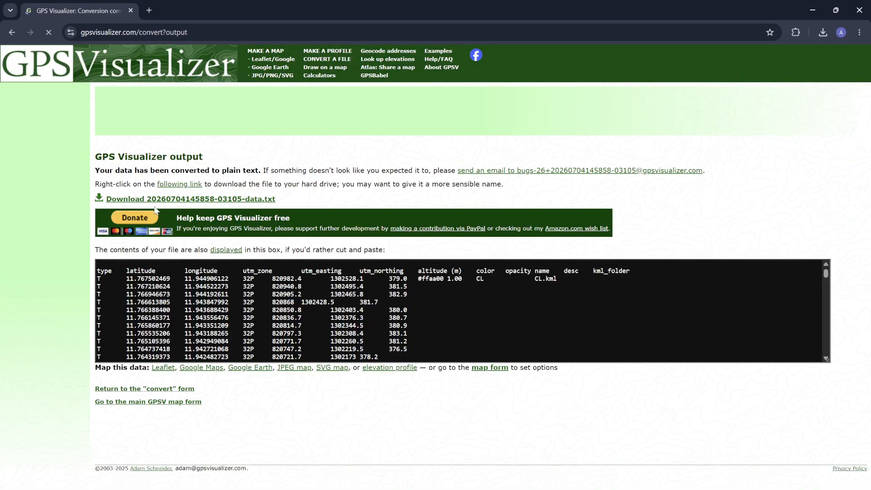
pyautogui.click(154, 200)
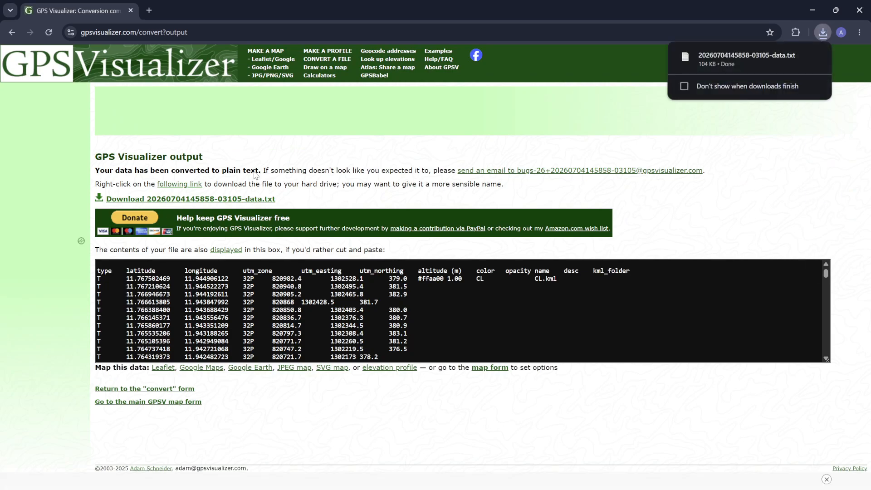
pyautogui.click(703, 61)
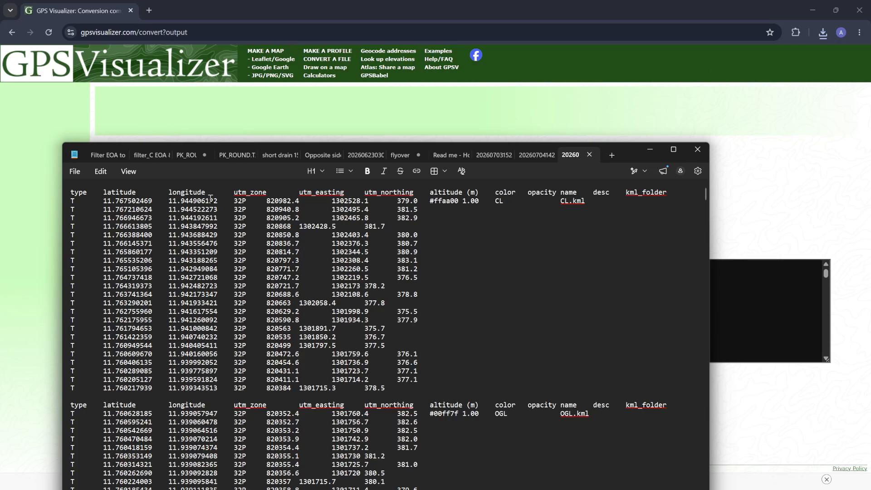
# - Copy all of the converted text into a new blank spreadsheet in WPS Office, starting at cell A1
pyautogui.hotkey('ctrl', 'a')
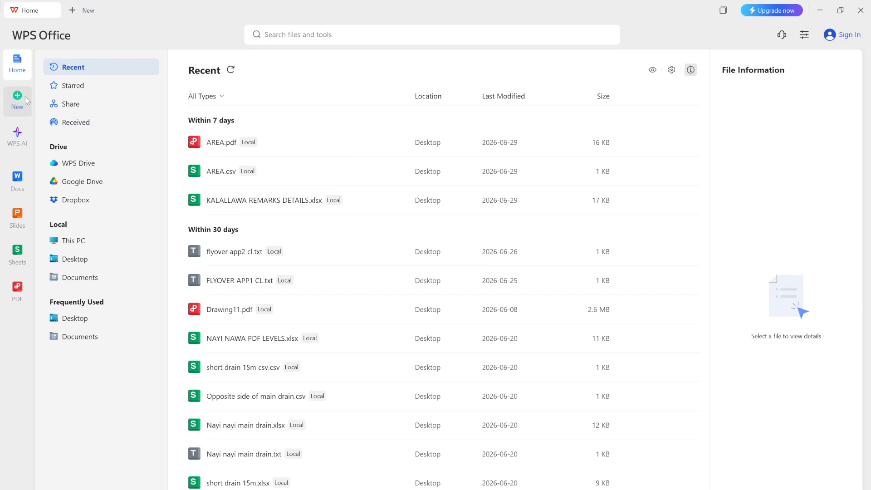
pyautogui.click(26, 100)
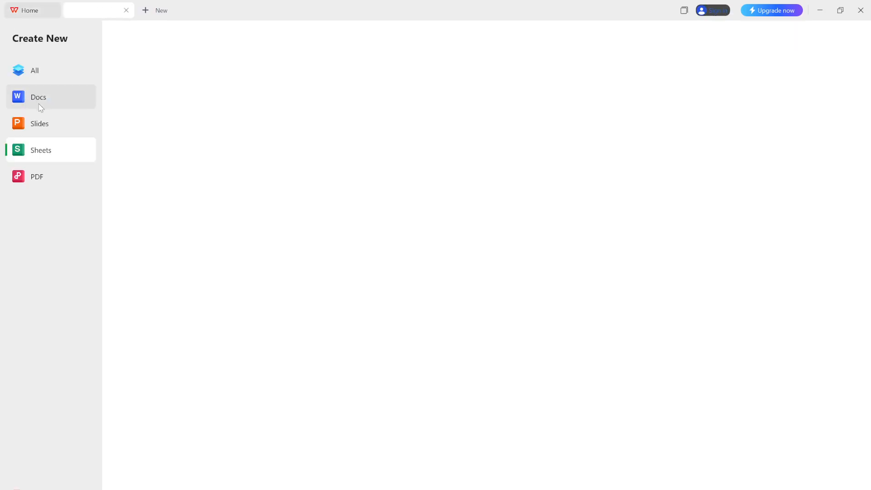
pyautogui.click(162, 123)
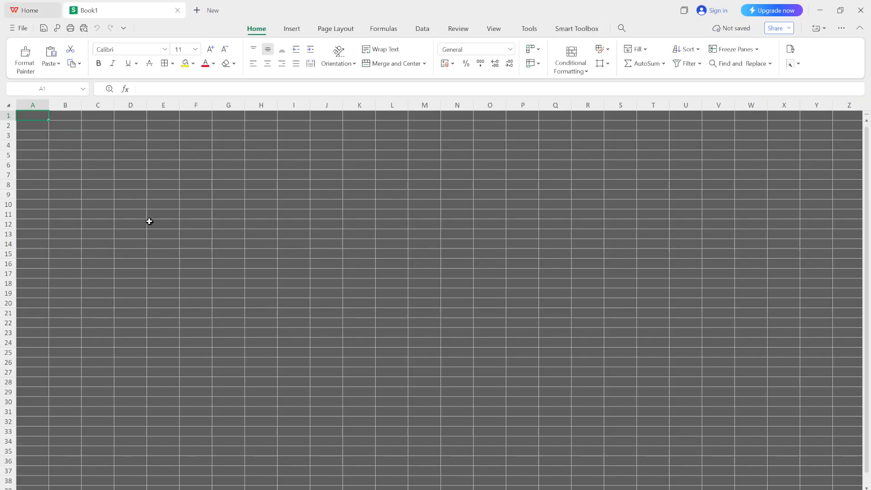
pyautogui.hotkey('ctrl', 'v')
# - Delete the type, latitude, longitude and utm_zone columns
pyautogui.moveTo(31, 105); pyautogui.dragTo(135, 96)
pyautogui.rightClick(136, 101)
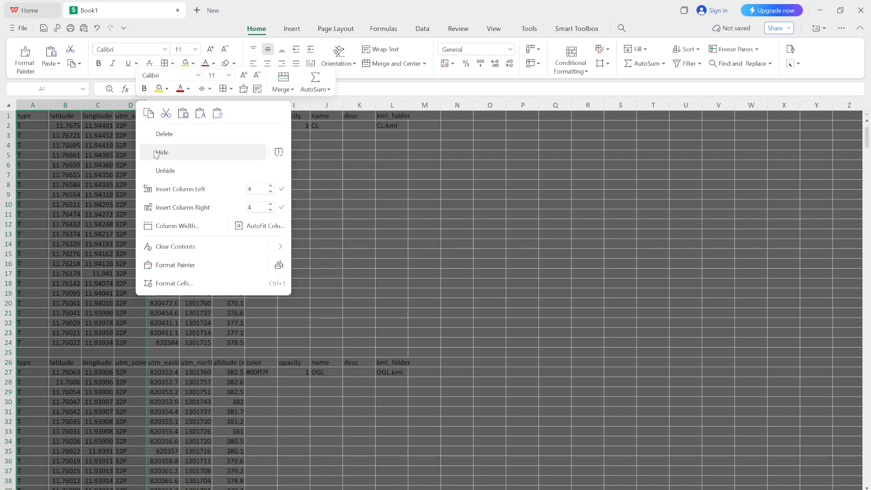
pyautogui.click(163, 135)
# - Insert one blank column before the utm_easting column
pyautogui.click(36, 101)
pyautogui.rightClick(36, 101)
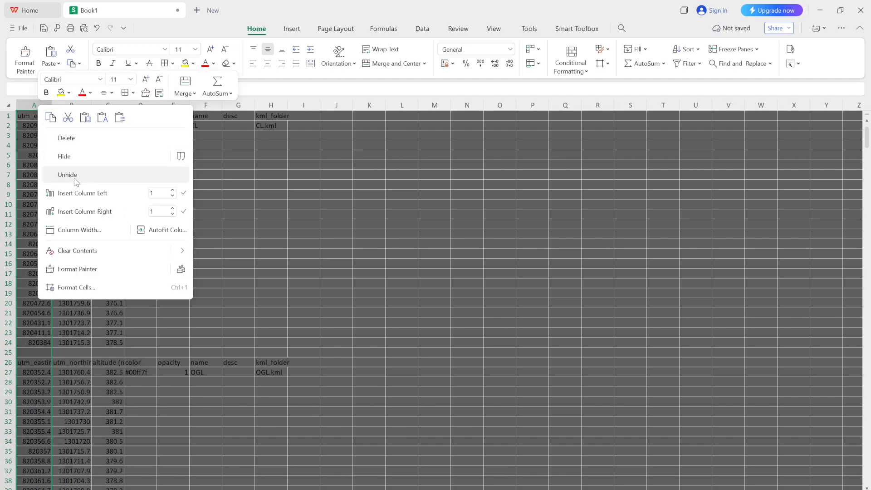
pyautogui.click(82, 193)
pyautogui.click(29, 119)
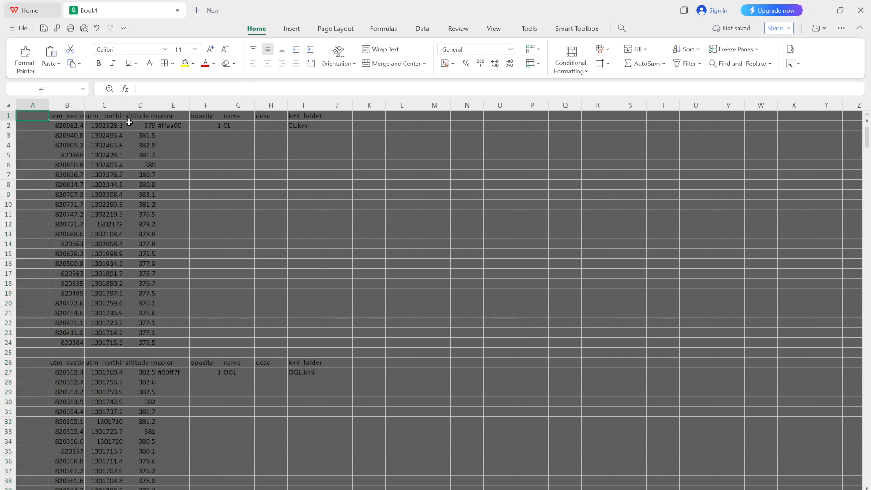
# - Delete the color, opacity, desc and kml_folder columns, keeping the name column beside the altitude
pyautogui.moveTo(171, 105); pyautogui.dragTo(234, 105)
pyautogui.rightClick(211, 105)
pyautogui.click(245, 141)
pyautogui.rightClick(234, 105)
pyautogui.click(262, 141)
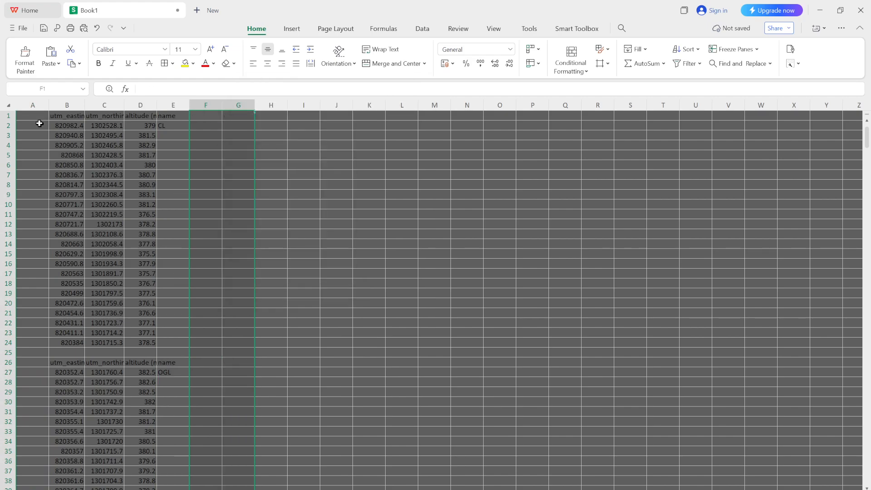
# - Start the point numbering by entering 1 in cell A2 and 2 in A3
pyautogui.click(41, 124)
pyautogui.press('Down')
pyautogui.write('2')
pyautogui.press('Return')
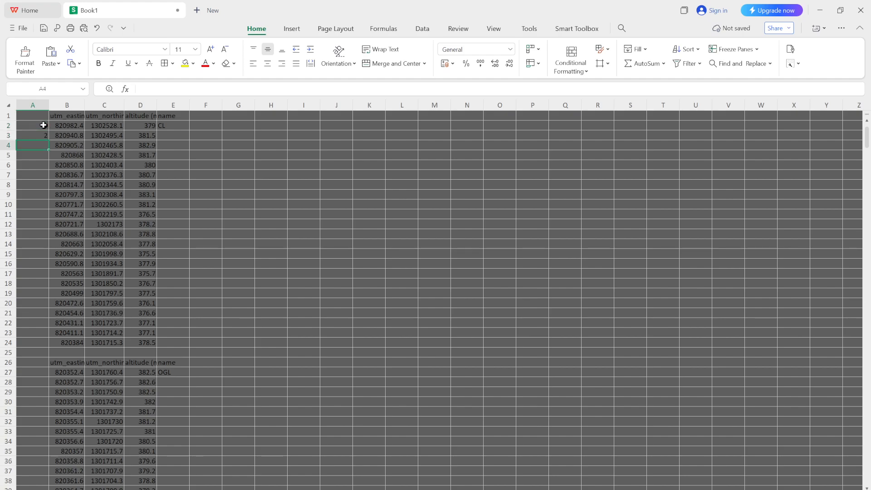
pyautogui.moveTo(41, 133); pyautogui.dragTo(41, 125)
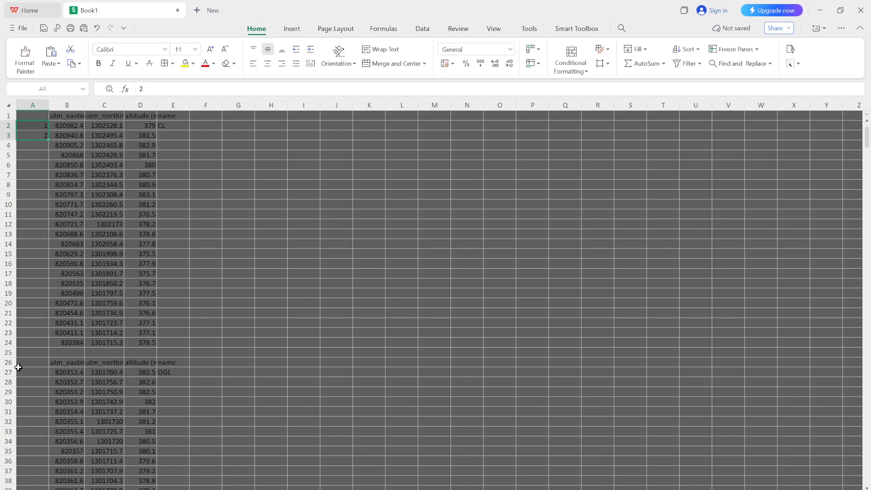
# - Delete the blank row 25 and the repeated header row 26 between the CL and OGL data
pyautogui.moveTo(6, 365); pyautogui.dragTo(7, 366)
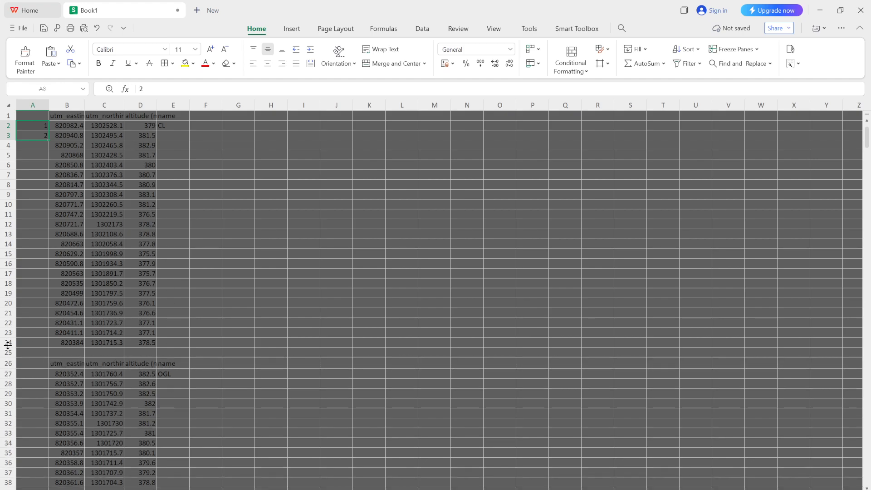
pyautogui.moveTo(5, 352); pyautogui.dragTo(6, 365)
pyautogui.rightClick(6, 365)
pyautogui.click(55, 200)
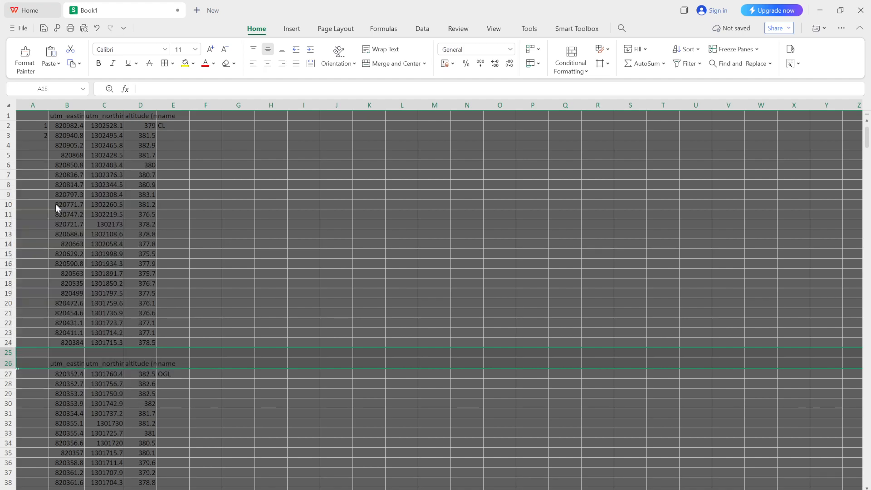
# - Fill the number series from A2:A3 down column A alongside the coordinate data
pyautogui.click(33, 142)
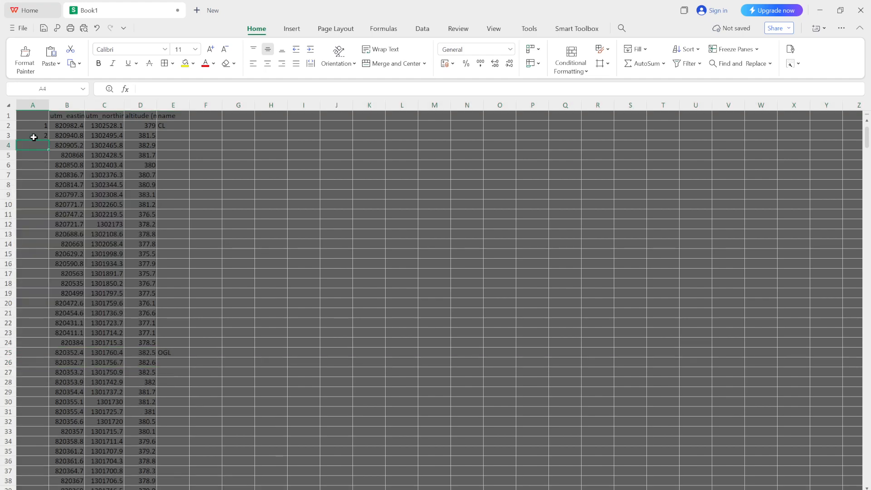
pyautogui.moveTo(34, 137); pyautogui.dragTo(33, 127)
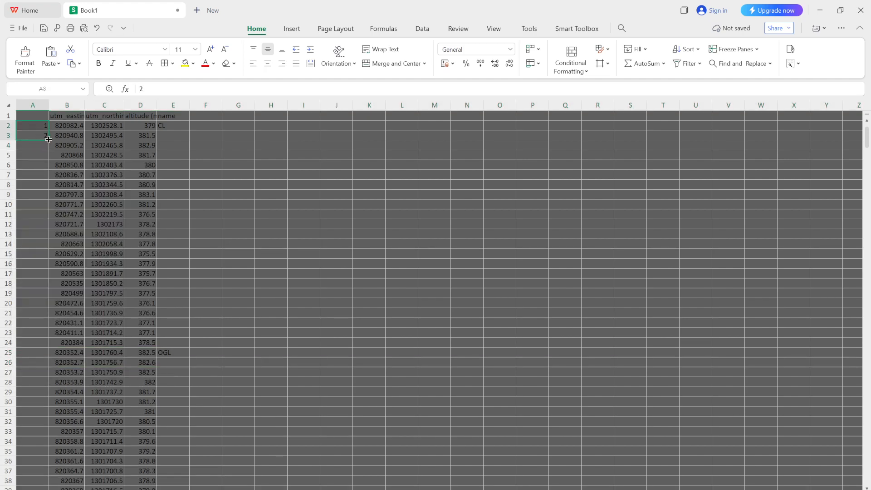
pyautogui.doubleClick(48, 139)
pyautogui.click(51, 119)
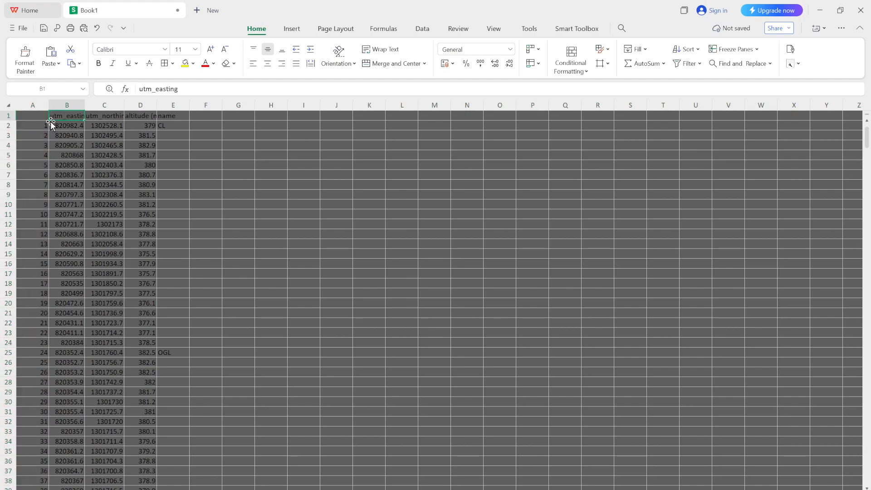
pyautogui.click(32, 123)
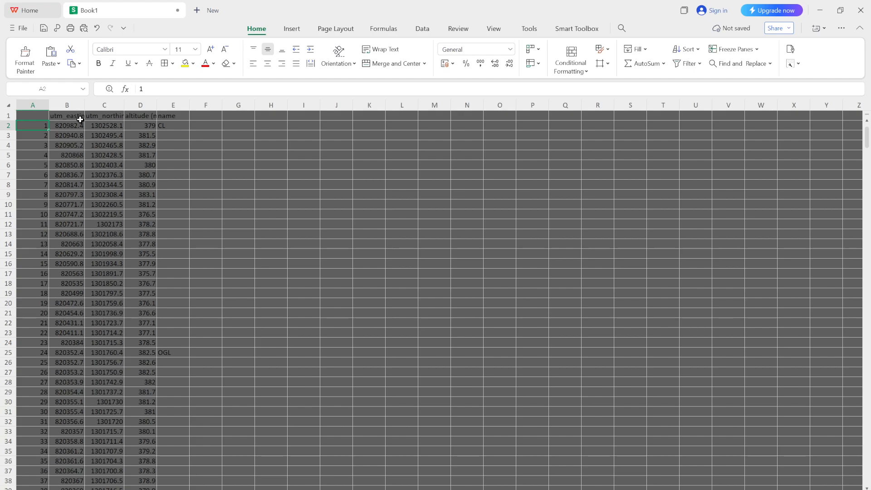
pyautogui.click(109, 124)
pyautogui.click(142, 125)
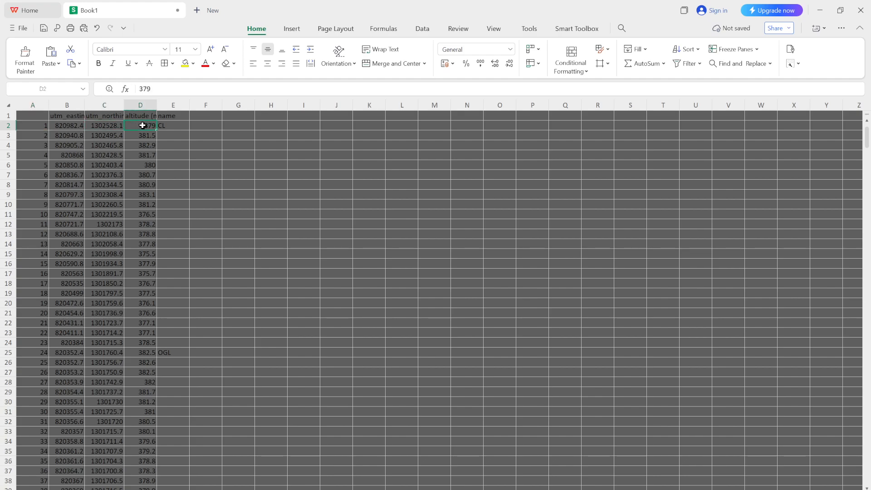
# - Change the name in E2 to CL1 and fill the numbered names down to E24
pyautogui.click(174, 125)
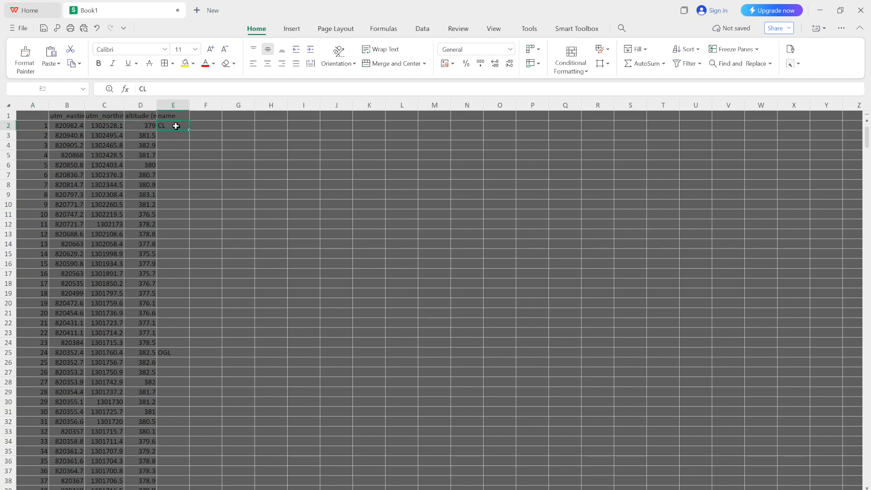
pyautogui.click(157, 88)
pyautogui.write('1')
pyautogui.press('Return')
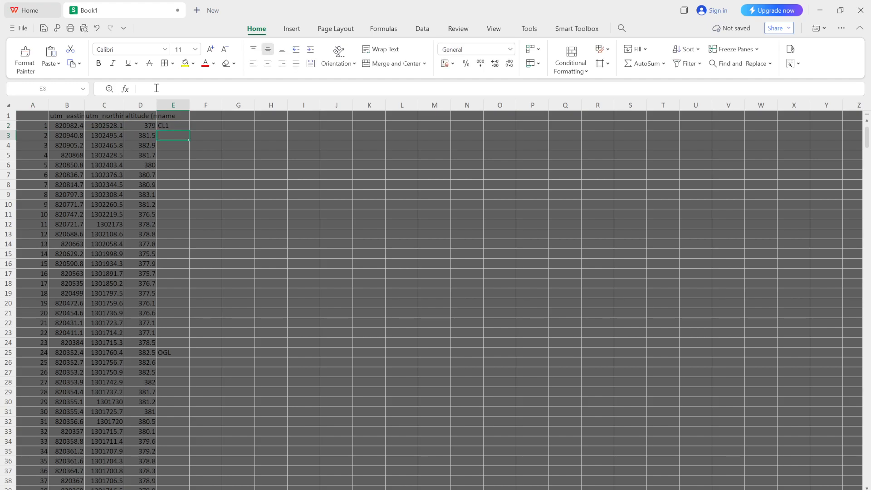
pyautogui.click(187, 128)
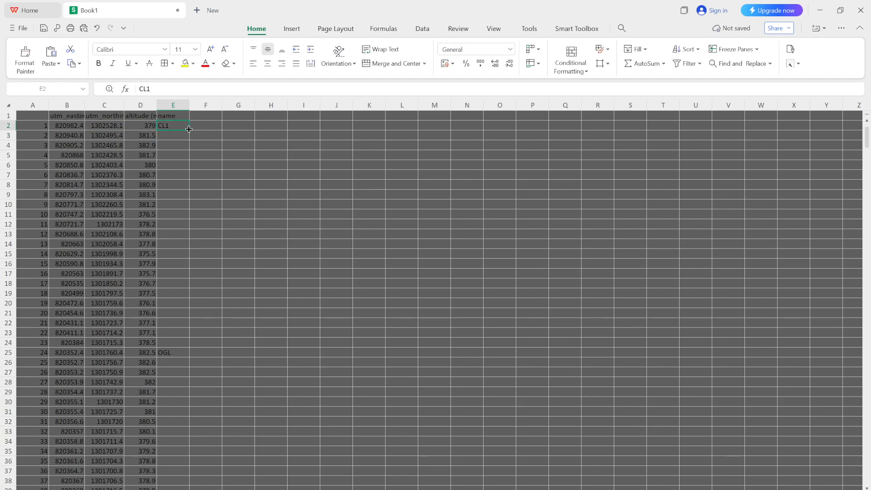
pyautogui.moveTo(189, 129); pyautogui.dragTo(142, 343)
# - Change the name in E25 to OGL1 and fill the numbered names down column E alongside the remaining points
pyautogui.click(181, 355)
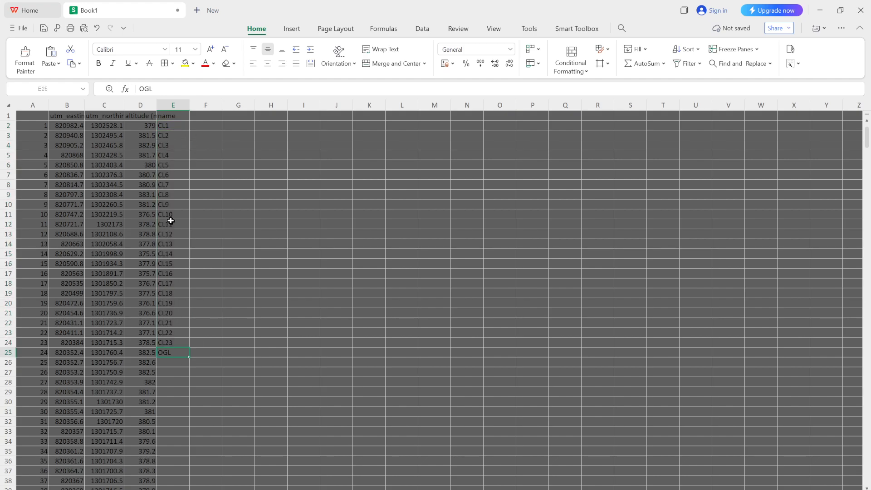
pyautogui.click(169, 90)
pyautogui.write('1')
pyautogui.press('Return')
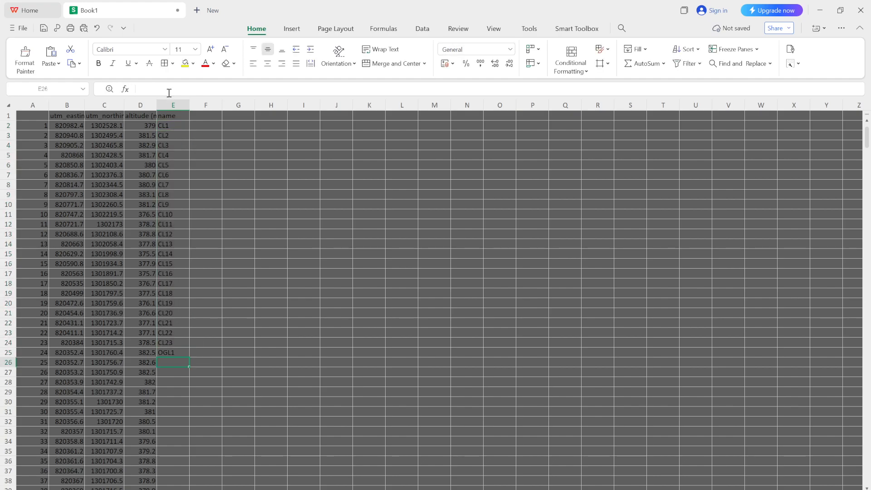
pyautogui.click(179, 352)
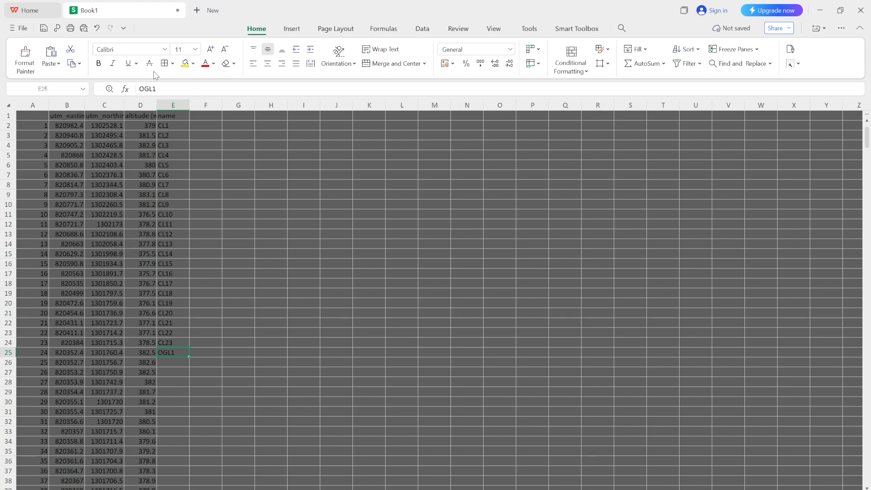
pyautogui.doubleClick(190, 358)
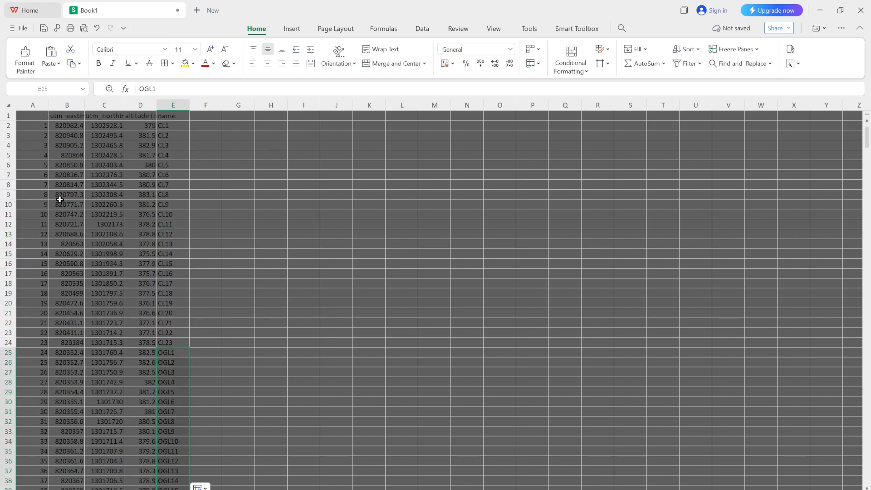
# - Delete the header row 1 above the numbered point list
pyautogui.rightClick(9, 117)
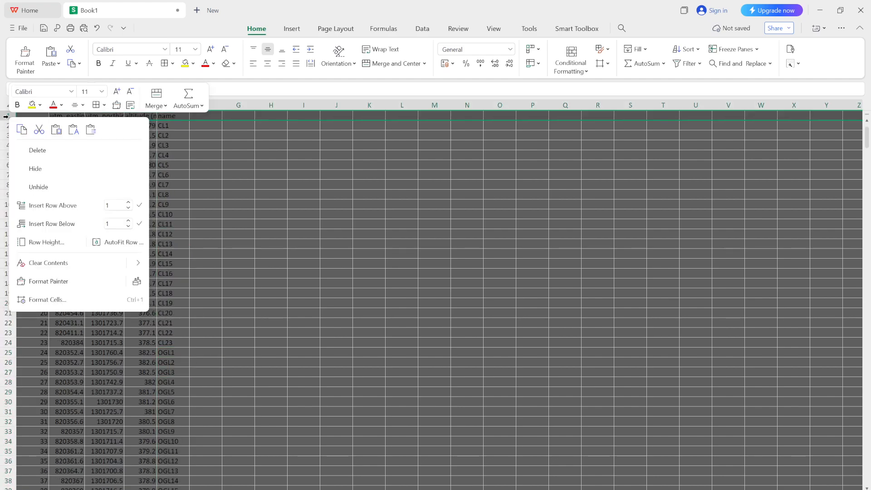
pyautogui.click(47, 153)
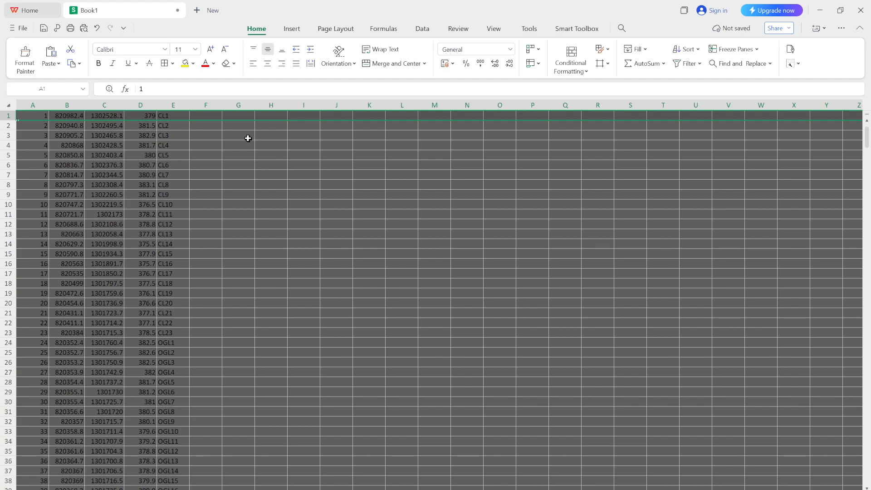
# - Save the point list to the Desktop as DTR_PRAC in CSV (Comma delimited) format, keeping the CSV format
pyautogui.hotkey('ctrl', 's')
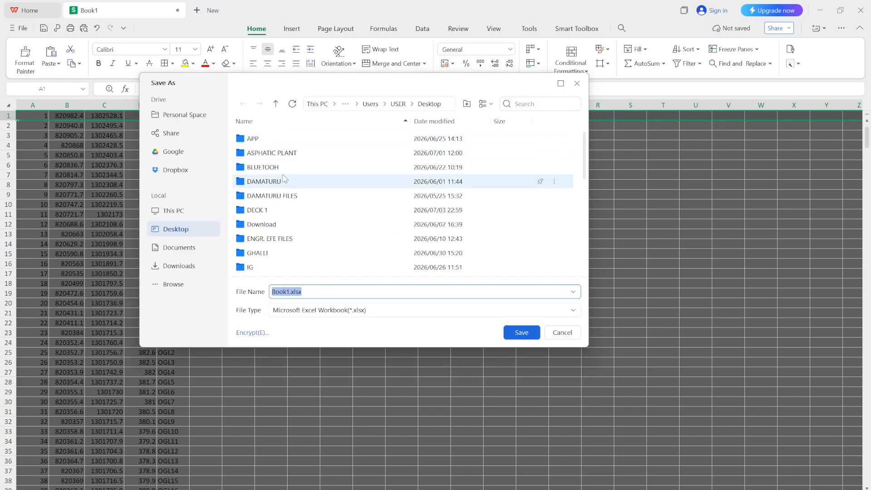
pyautogui.click(356, 311)
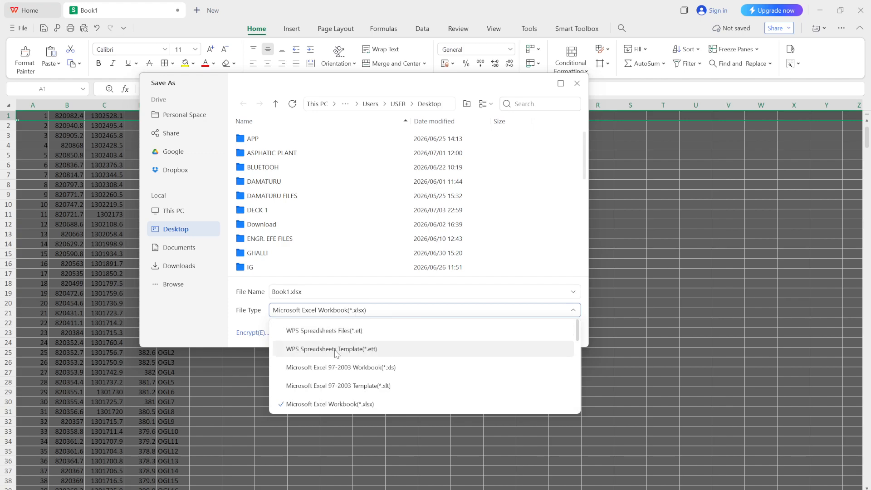
pyautogui.scroll(-4, 336, 353)
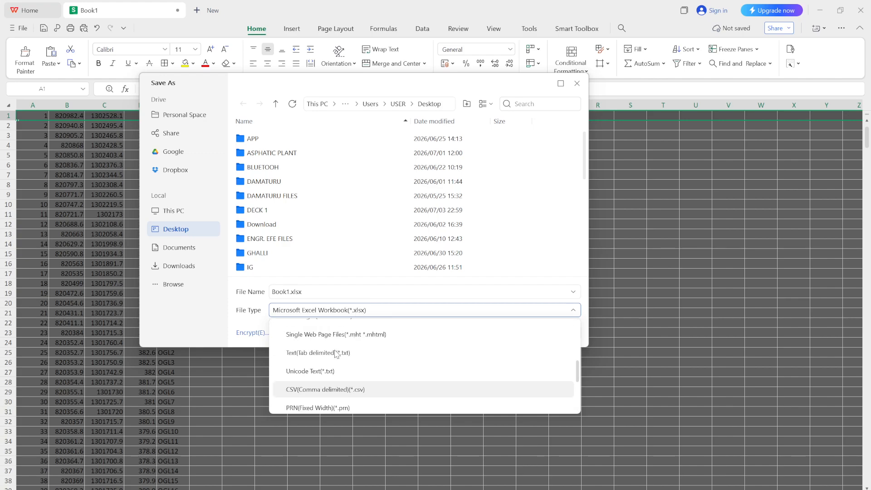
pyautogui.click(336, 388)
pyautogui.click(308, 293)
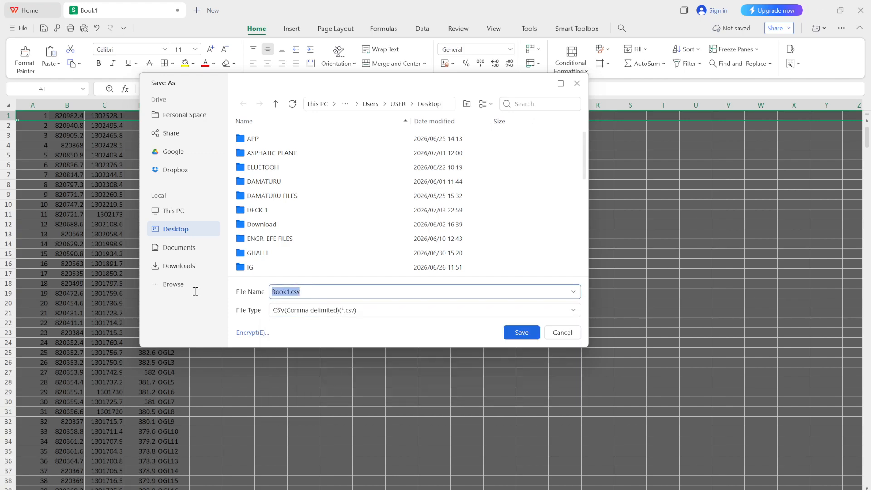
pyautogui.write('FDT')
pyautogui.press('BackSpace')
pyautogui.press('BackSpace')
pyautogui.write('DTR')
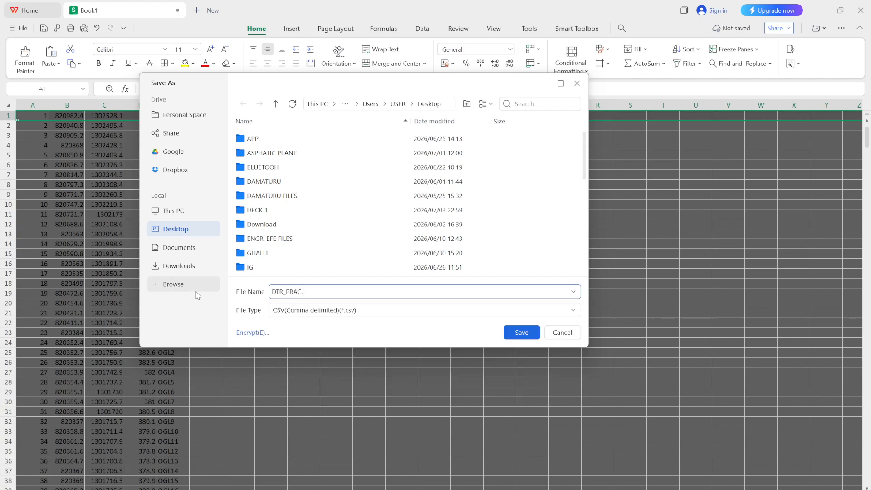
pyautogui.write('_PRAC')
pyautogui.click(521, 333)
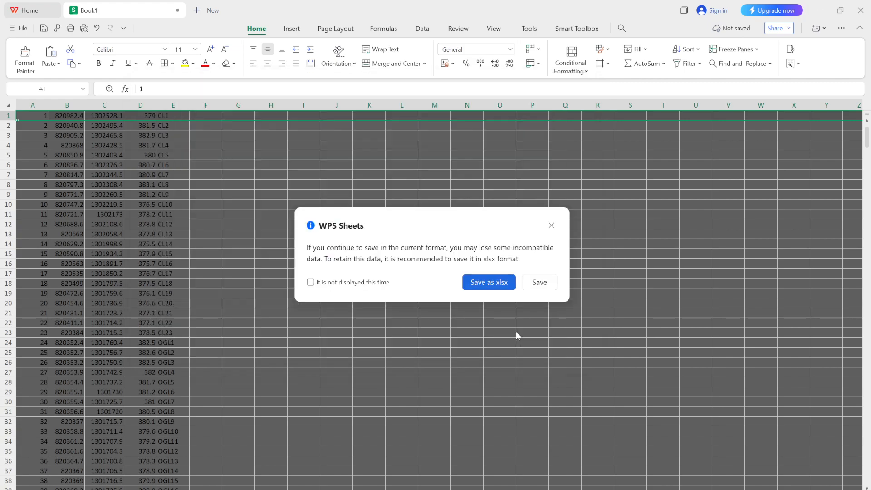
pyautogui.click(532, 283)
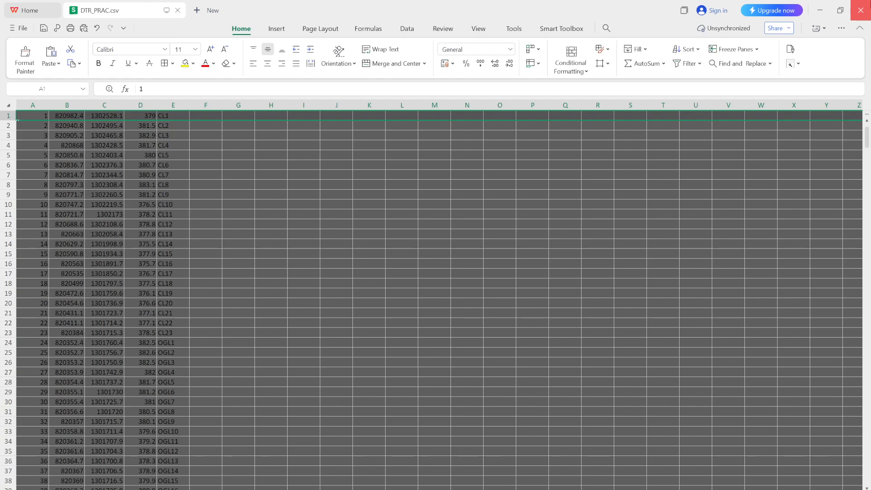
# - Launch Civil 3D 2024 Metric and start a new drawing from the default metric template
pyautogui.press('super')
pyautogui.write('GGO')
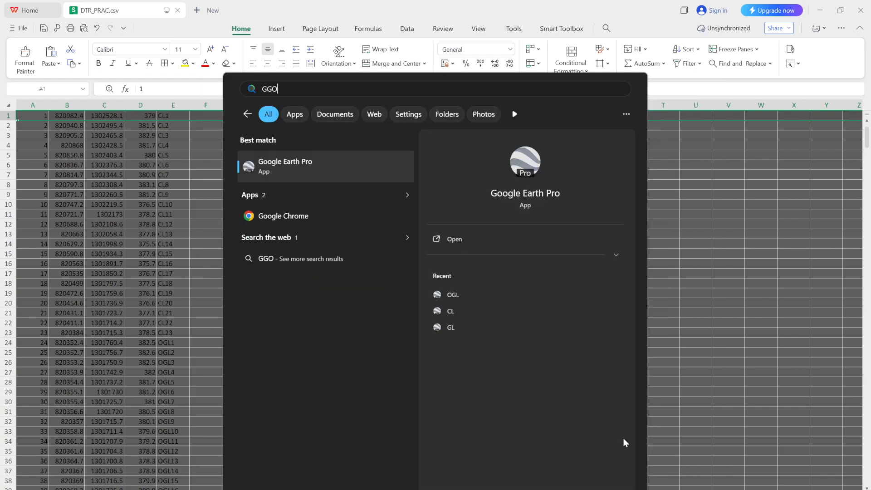
pyautogui.press('BackSpace')
pyautogui.press('BackSpace')
pyautogui.press('BackSpace')
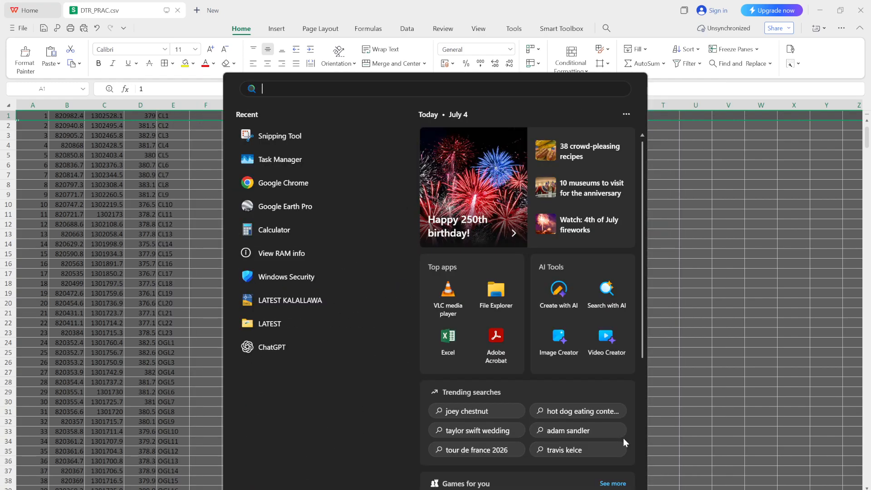
pyautogui.write('Cl')
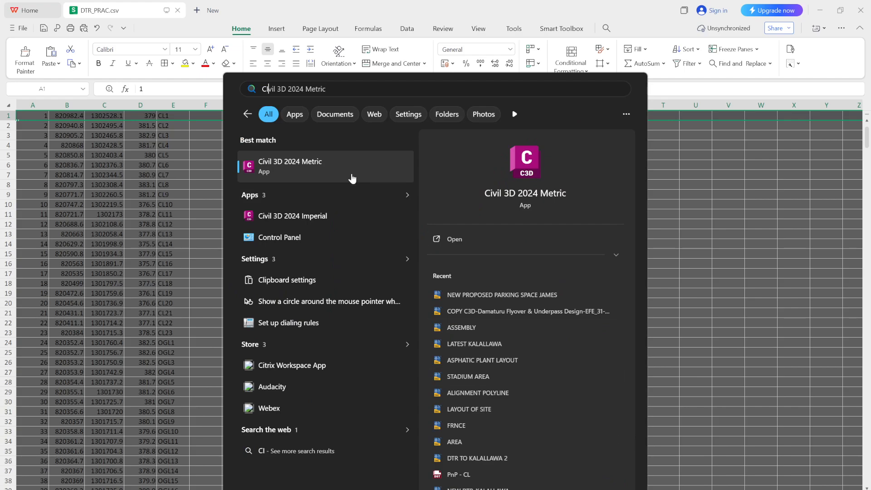
pyautogui.click(353, 180)
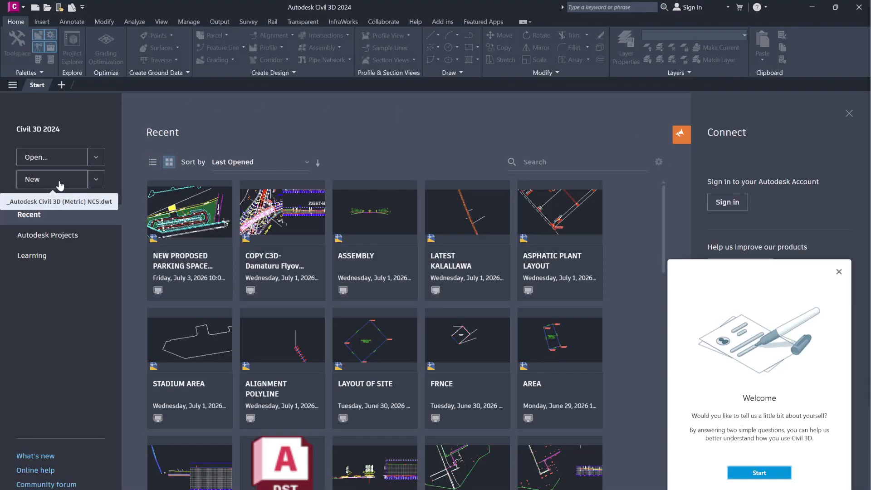
pyautogui.click(57, 181)
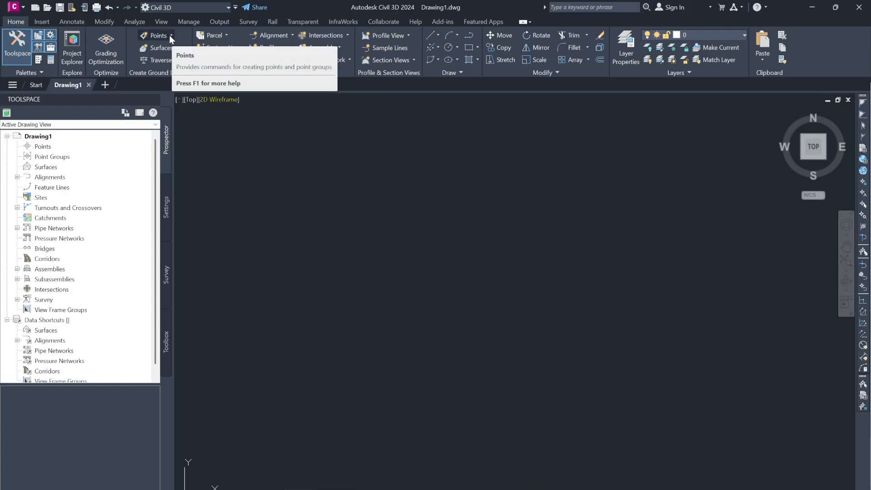
pyautogui.click(170, 35)
pyautogui.click(182, 46)
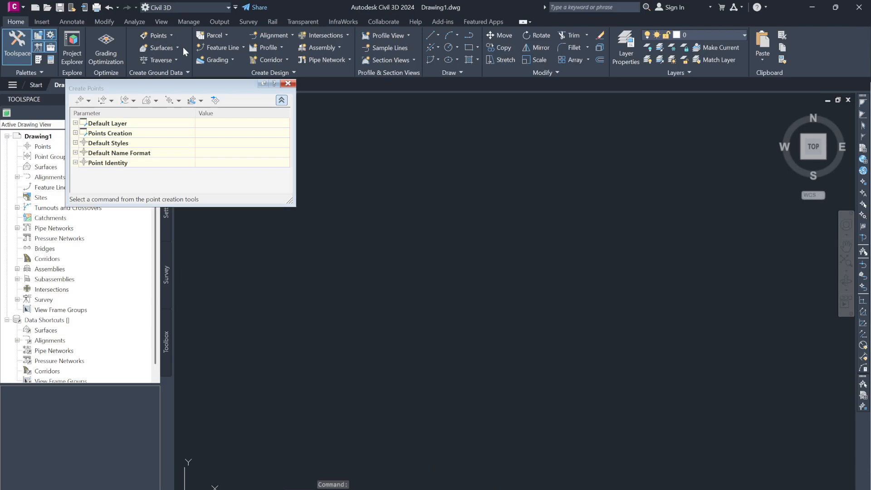
pyautogui.click(288, 83)
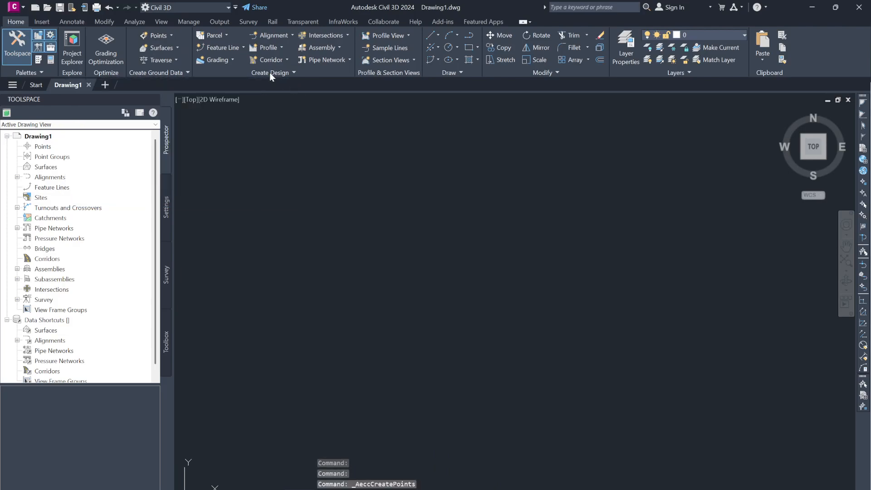
# - Open the Import Points dialog from the point creation tools
pyautogui.click(171, 36)
pyautogui.click(175, 47)
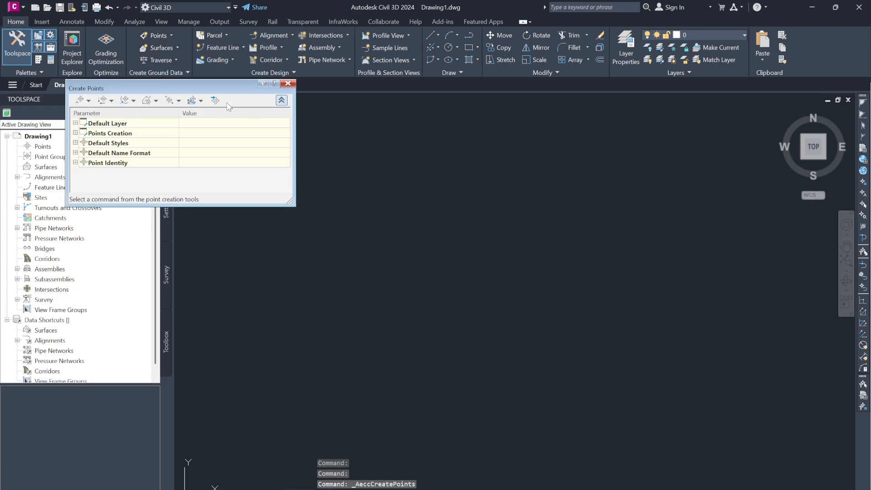
pyautogui.click(201, 101)
pyautogui.click(213, 100)
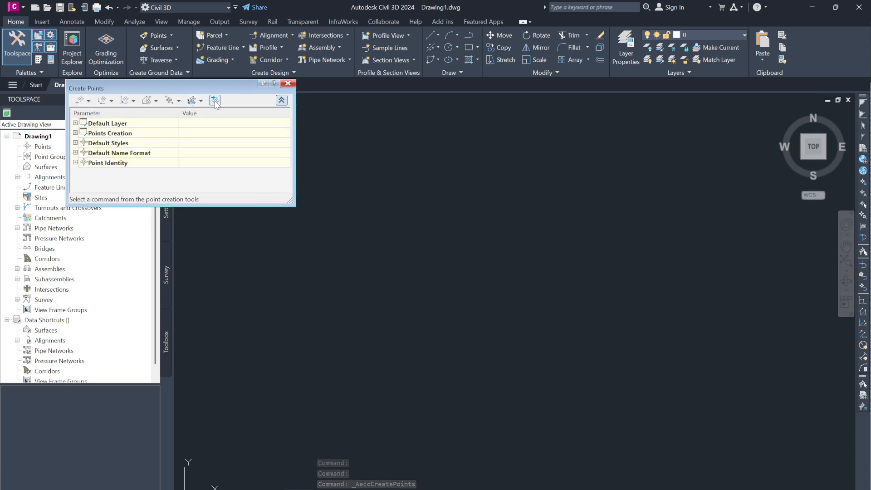
pyautogui.click(216, 100)
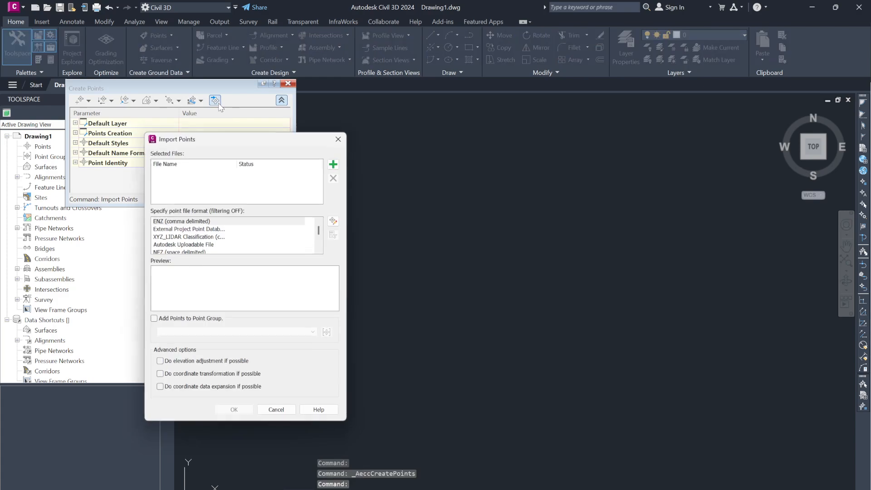
# - Add the DTR_PRAC CSV file from the Desktop as the source file for the point import
pyautogui.click(334, 163)
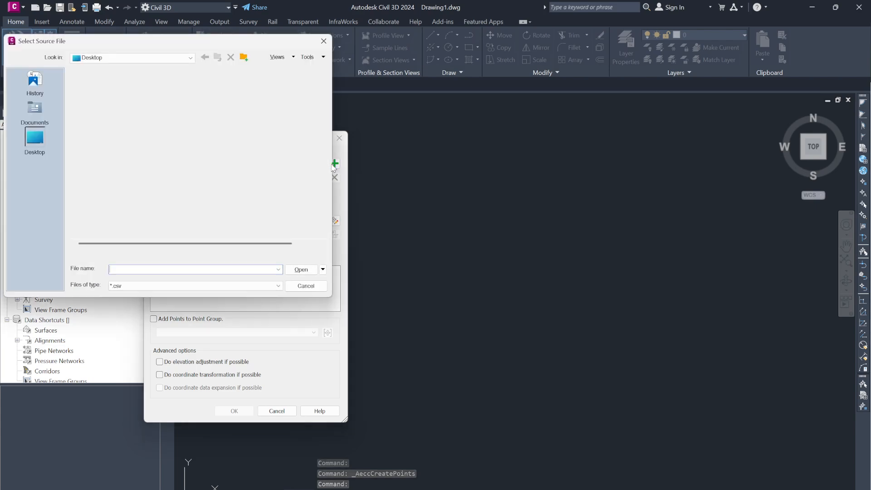
pyautogui.scroll(-5, 183, 186)
pyautogui.scroll(10, 183, 186)
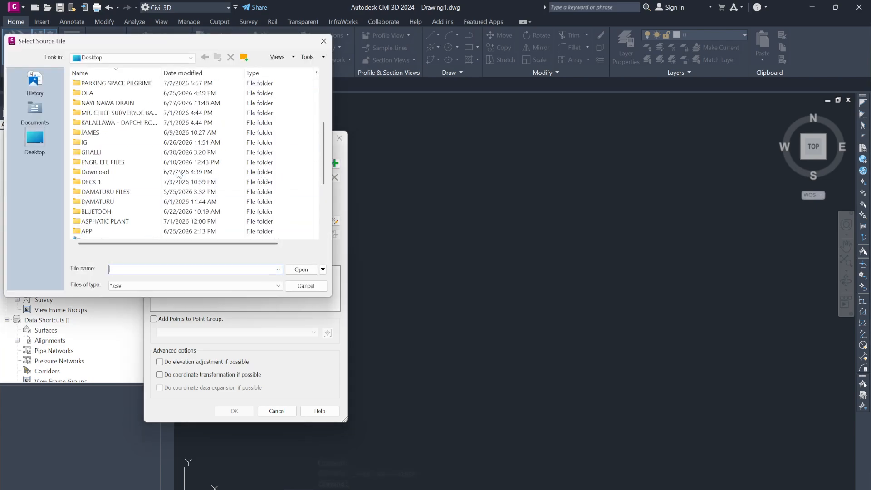
pyautogui.click(177, 154)
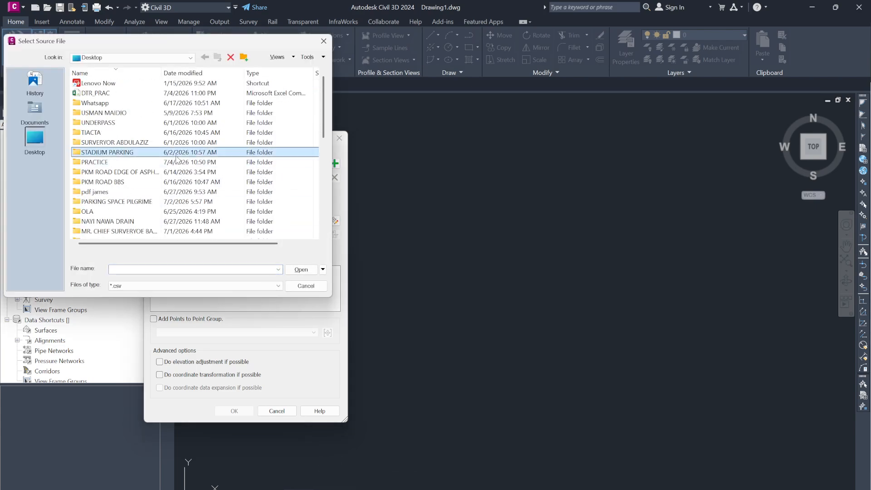
pyautogui.click(160, 290)
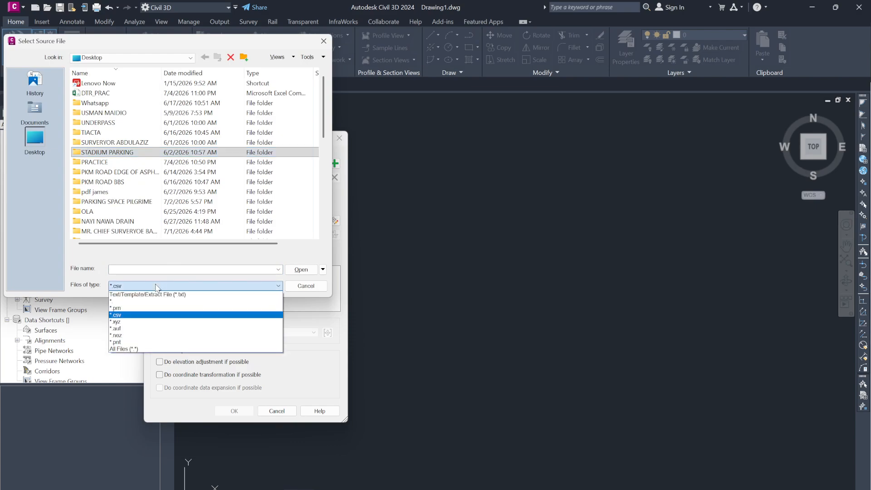
pyautogui.click(150, 317)
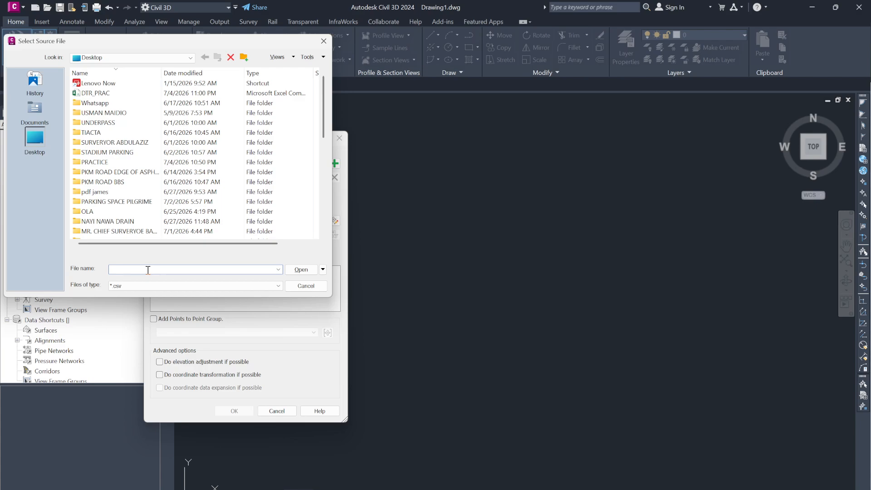
pyautogui.write('D')
pyautogui.scroll(-7, 139, 160)
pyautogui.press('d')
pyautogui.press('d')
pyautogui.press('d')
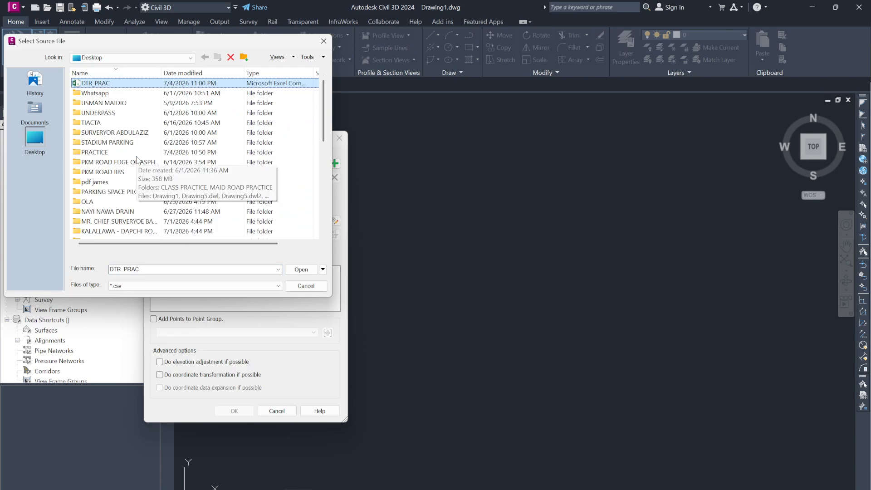
pyautogui.click(297, 270)
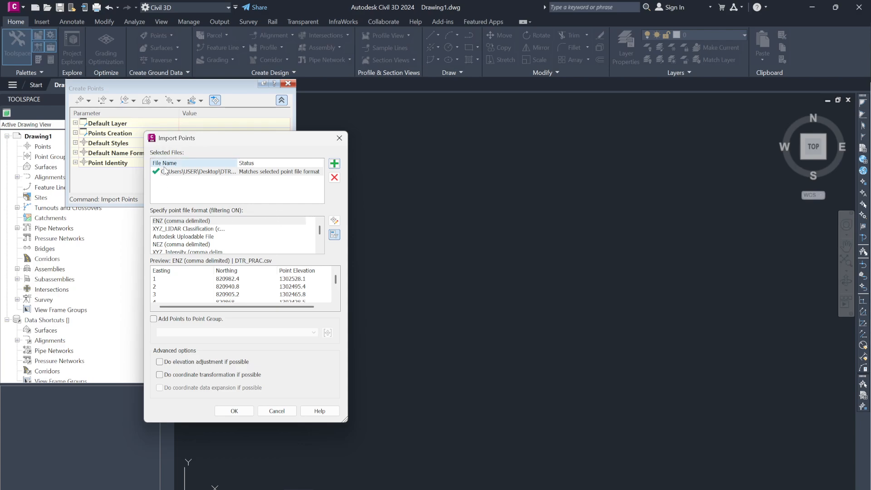
# - Import the points using the PENZD (comma delimited) file format and close the point creation tools
pyautogui.scroll(-1, 184, 239)
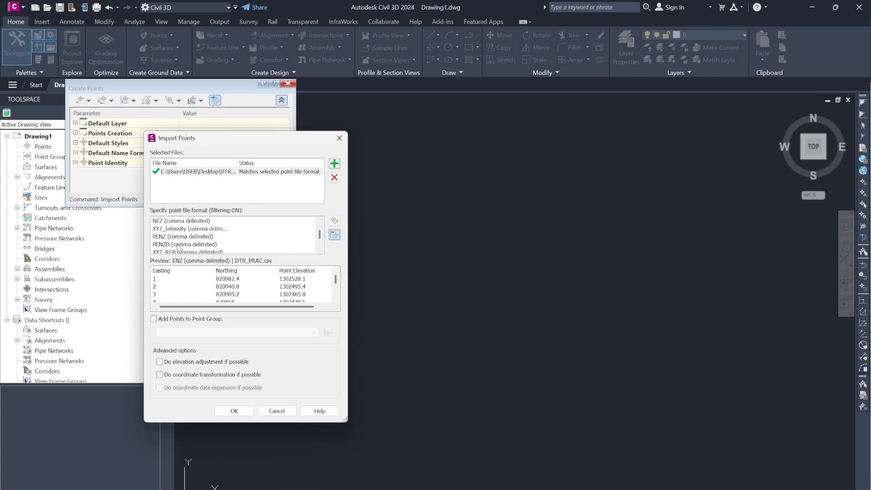
pyautogui.click(178, 244)
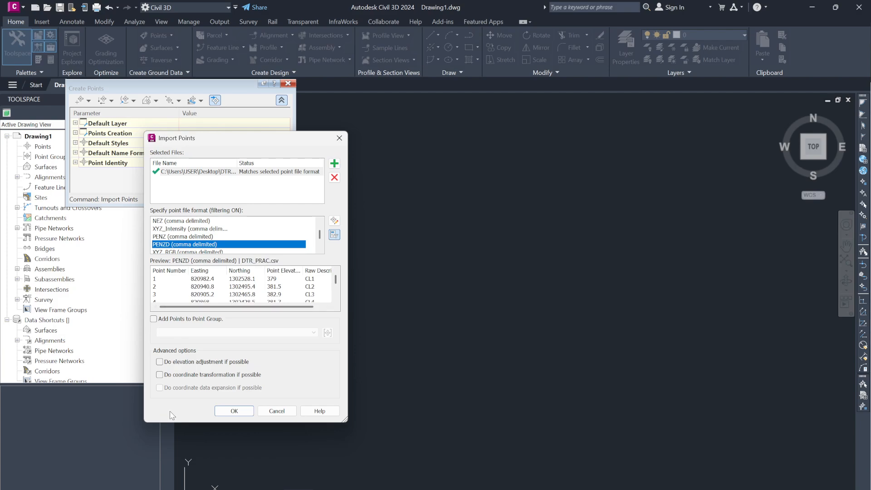
pyautogui.click(232, 414)
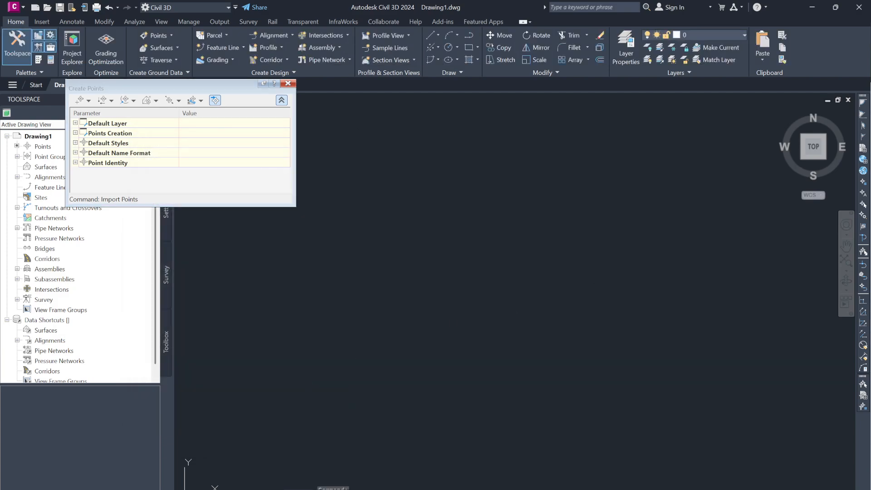
pyautogui.click(287, 84)
# - Zoom the drawing to the extents of the imported points
pyautogui.write('ZE')
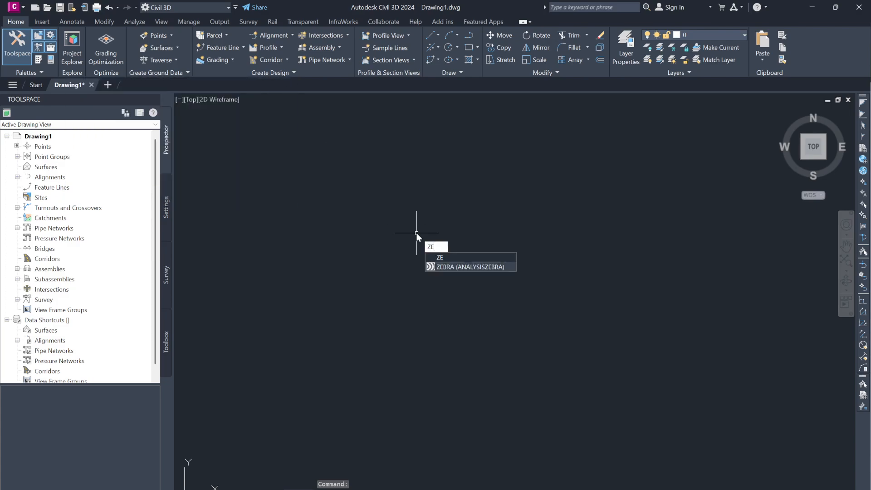
pyautogui.press('Return')
pyautogui.click(782, 250)
pyautogui.click(843, 264)
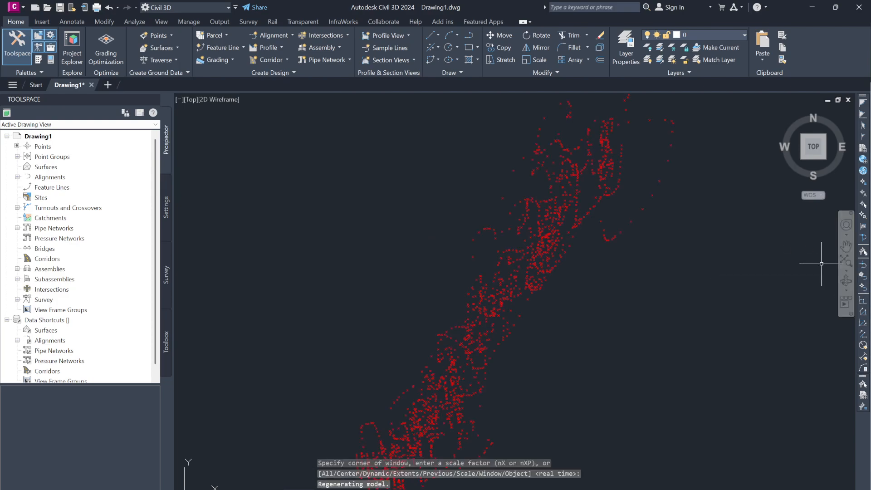
pyautogui.scroll(4, 529, 291)
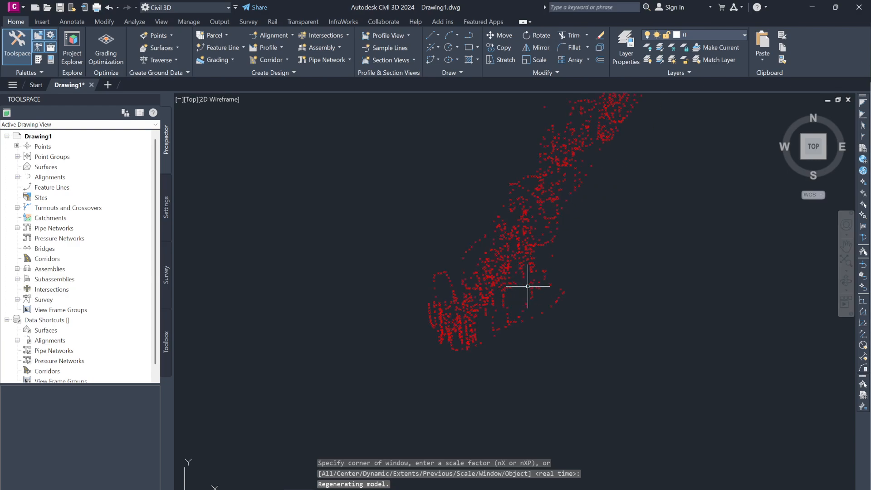
pyautogui.scroll(2, 467, 317)
pyautogui.scroll(-4, 441, 331)
pyautogui.scroll(4, 483, 243)
pyautogui.scroll(-3, 499, 209)
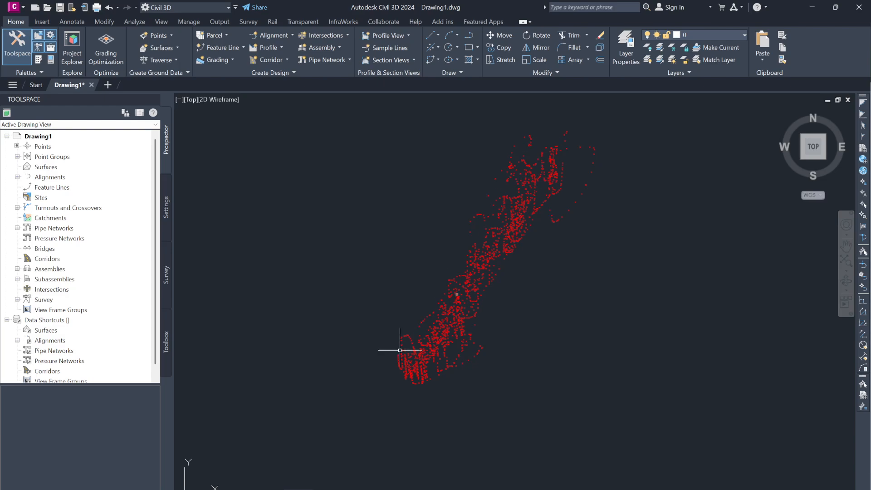
# - Create a point group named CL that includes the points with raw descriptions matching CL*
pyautogui.rightClick(53, 157)
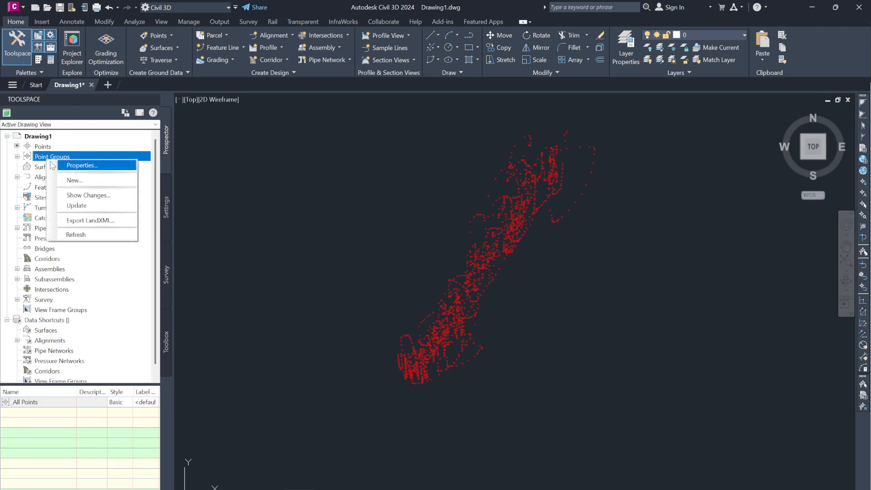
pyautogui.click(73, 180)
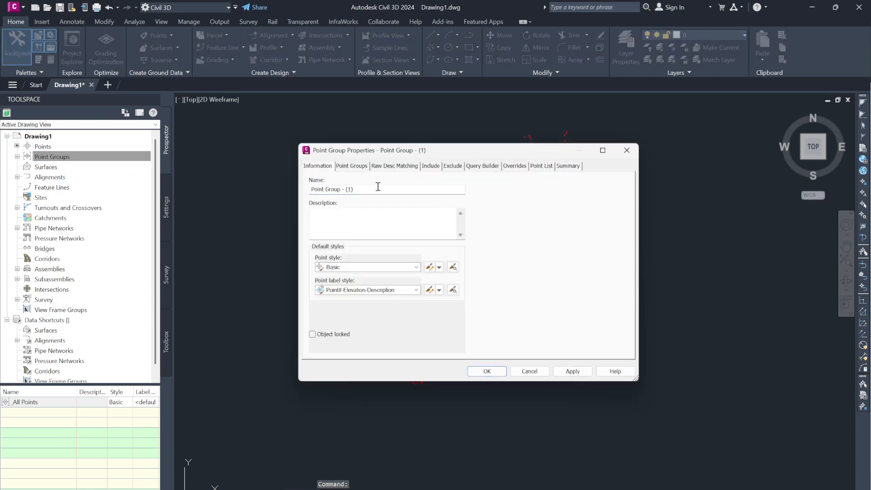
pyautogui.moveTo(366, 189); pyautogui.dragTo(292, 187)
pyautogui.write('CL')
pyautogui.click(431, 166)
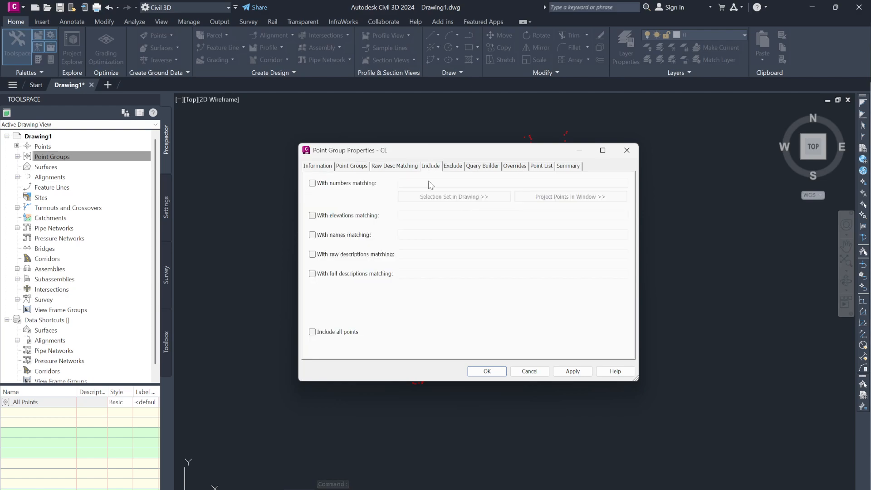
pyautogui.click(380, 255)
pyautogui.click(420, 255)
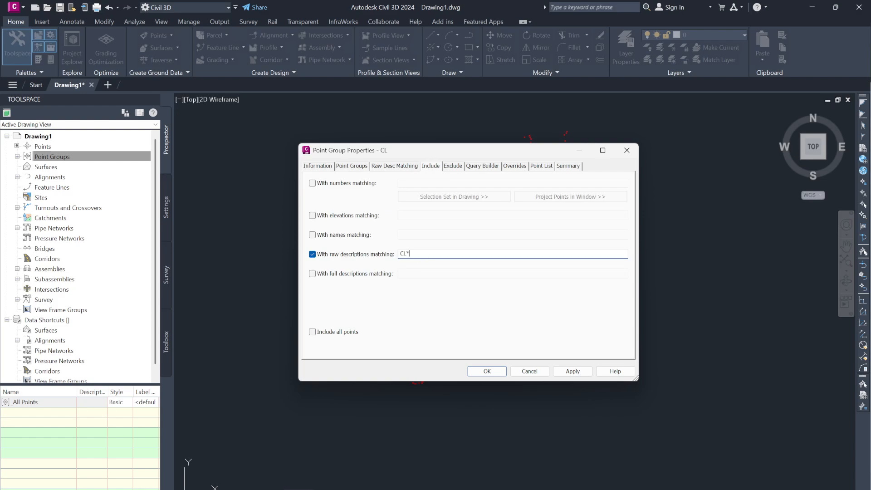
# - Check the CL group's point list, try the raw description filter CL without the wildcard, and restore CL*
pyautogui.click(546, 166)
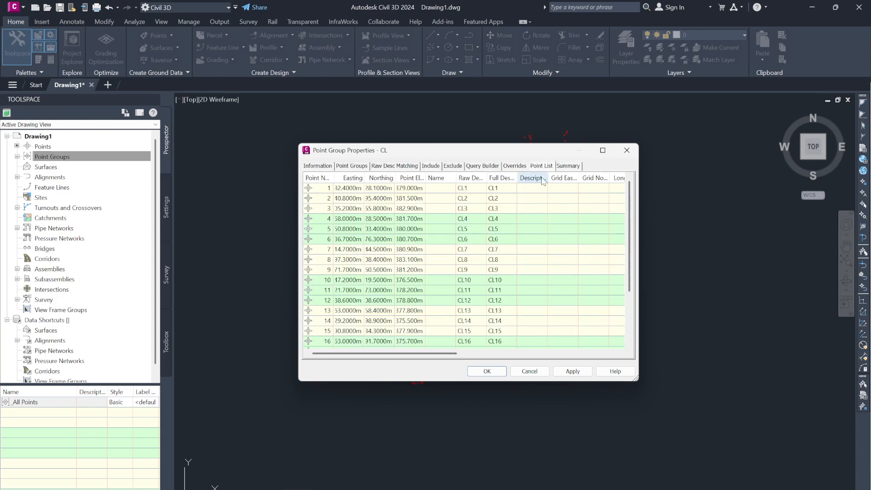
pyautogui.click(432, 166)
pyautogui.click(434, 255)
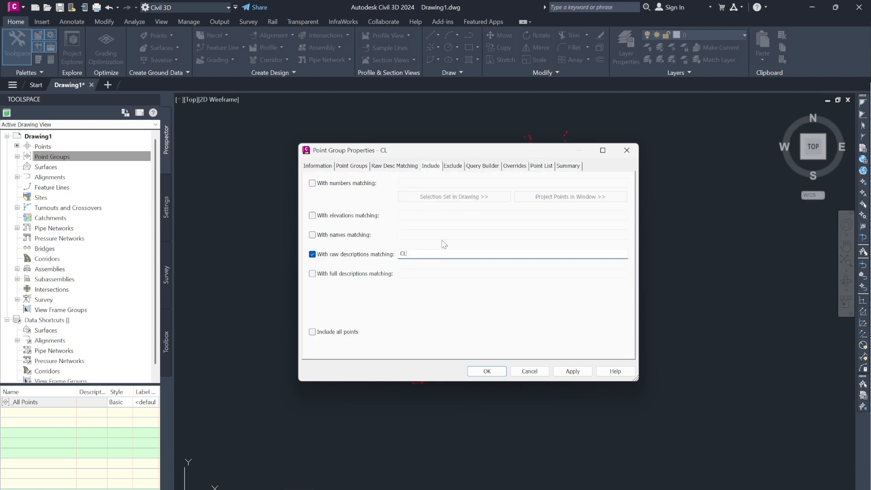
pyautogui.click(542, 166)
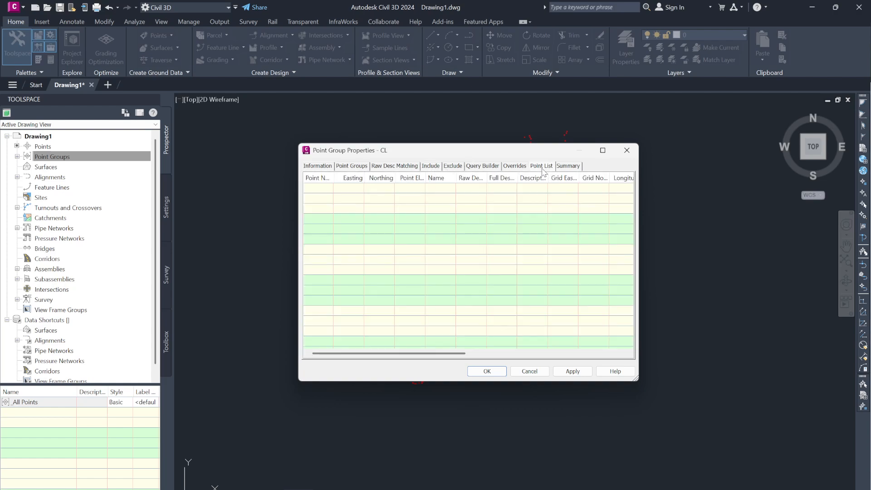
pyautogui.click(436, 169)
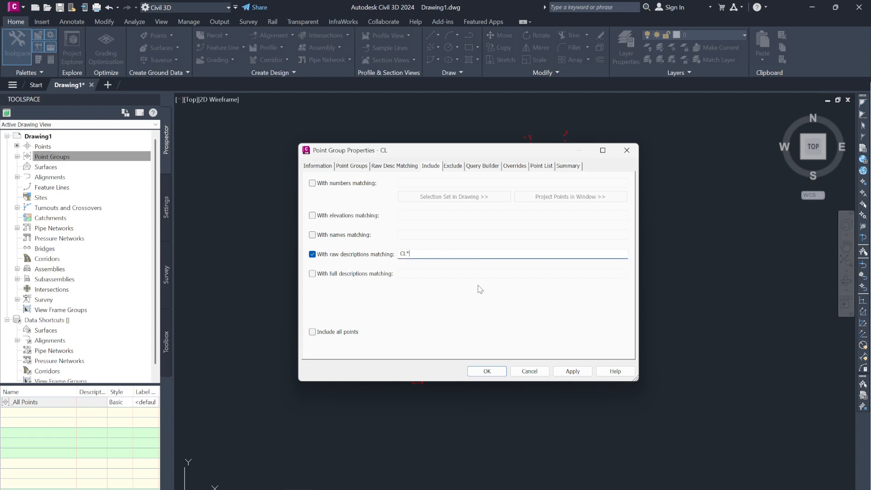
# - Set the CL group's point label style to Elevation and Description and confirm the group
pyautogui.click(321, 166)
pyautogui.click(371, 290)
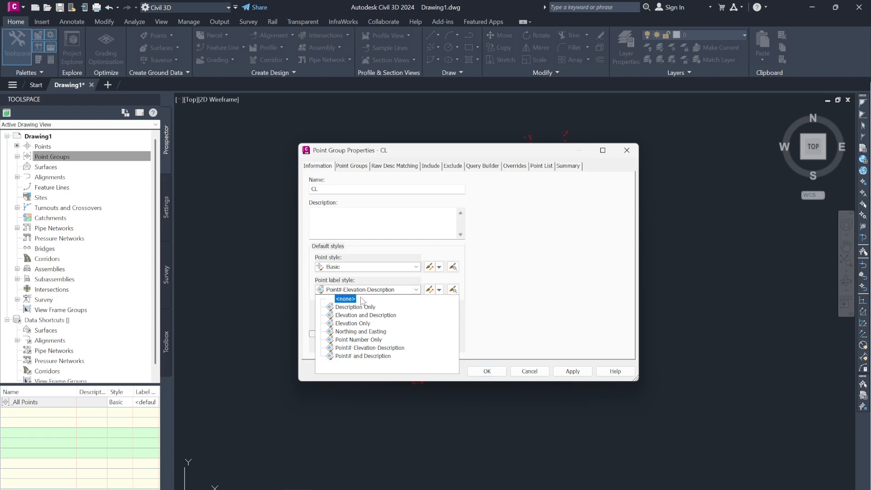
pyautogui.click(362, 315)
pyautogui.click(487, 371)
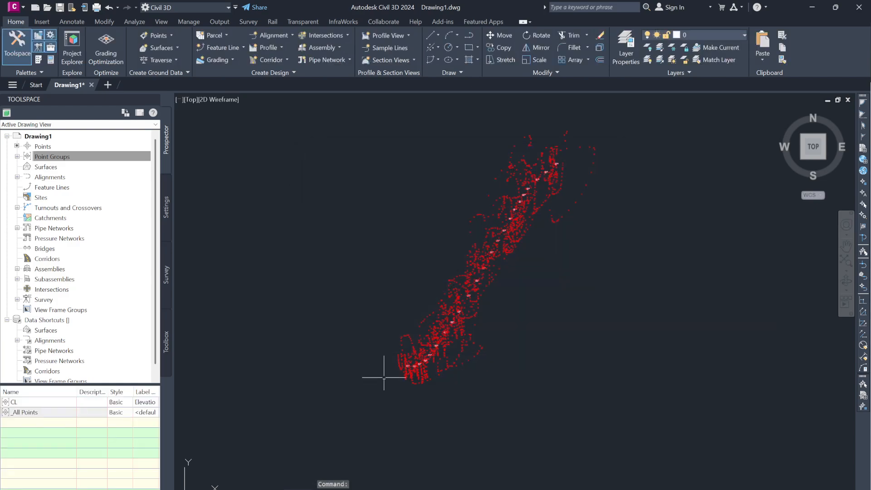
pyautogui.scroll(4, 430, 356)
pyautogui.scroll(-3, 453, 277)
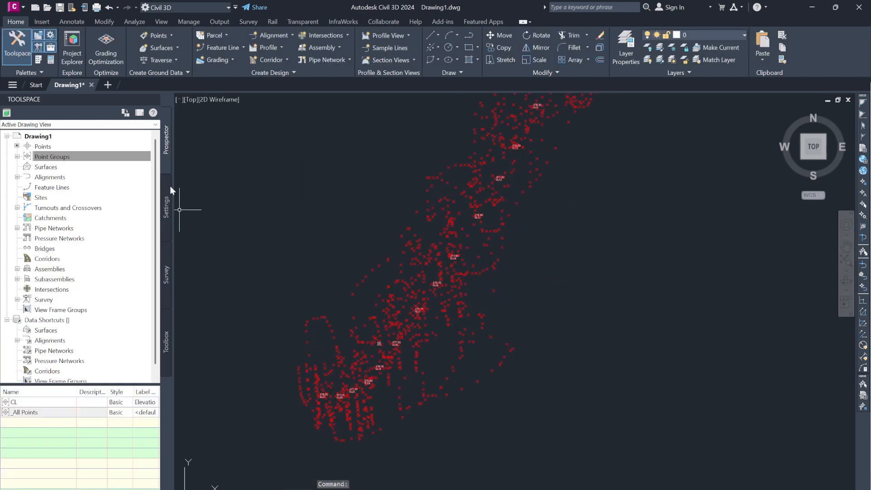
# - Expand the point groups collection and start a new point group named OGL
pyautogui.click(72, 157)
pyautogui.click(18, 156)
pyautogui.rightClick(58, 159)
pyautogui.click(103, 179)
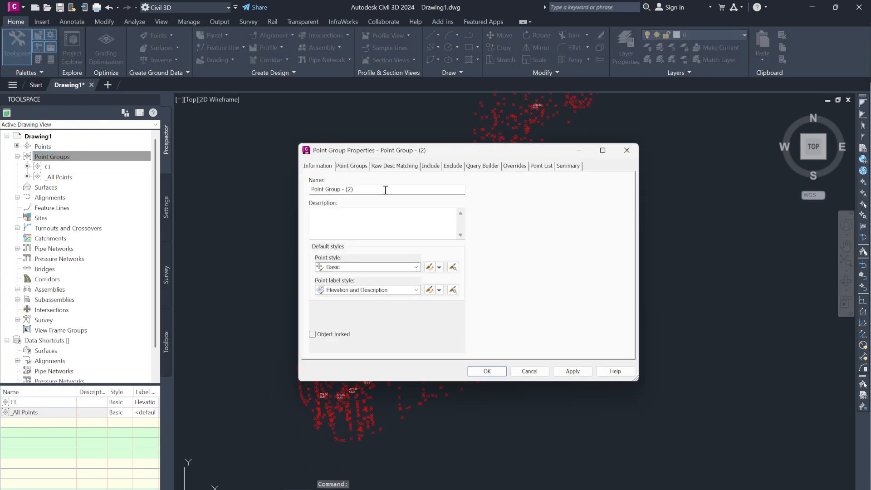
pyautogui.write('OGL')
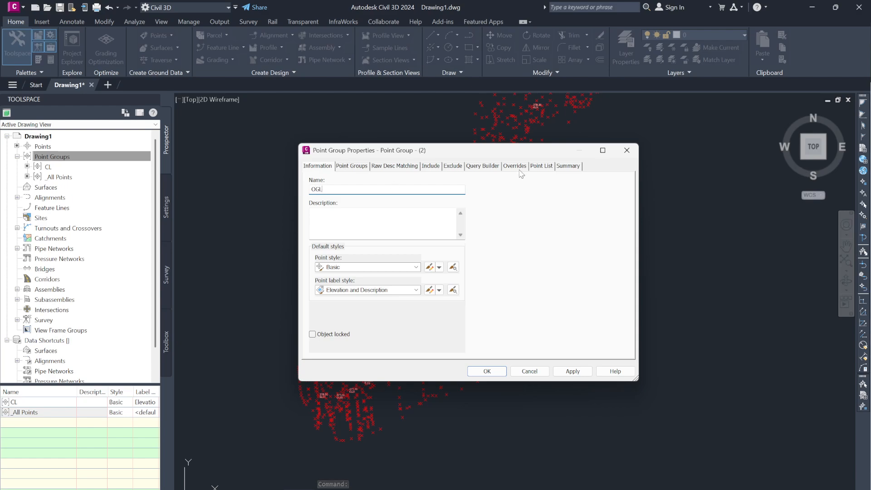
# - Include points with raw descriptions matching OGL* in the OGL group, check its point list and confirm the group
pyautogui.click(431, 166)
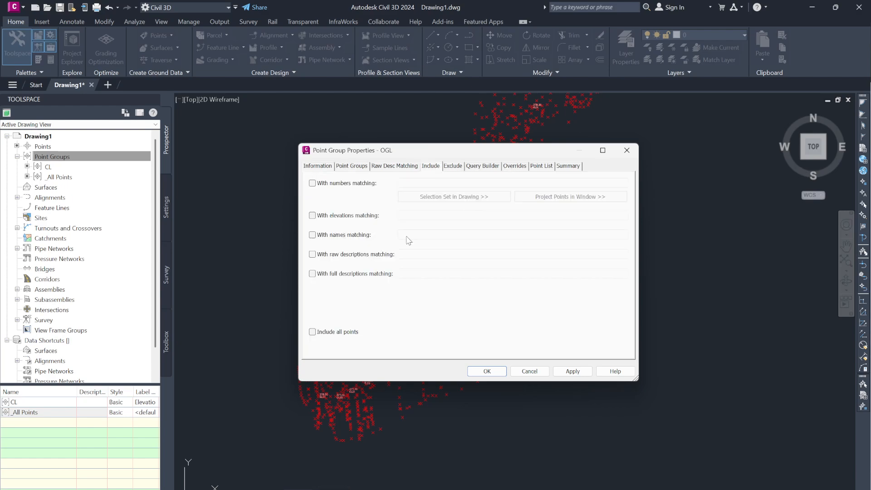
pyautogui.click(382, 254)
pyautogui.click(435, 255)
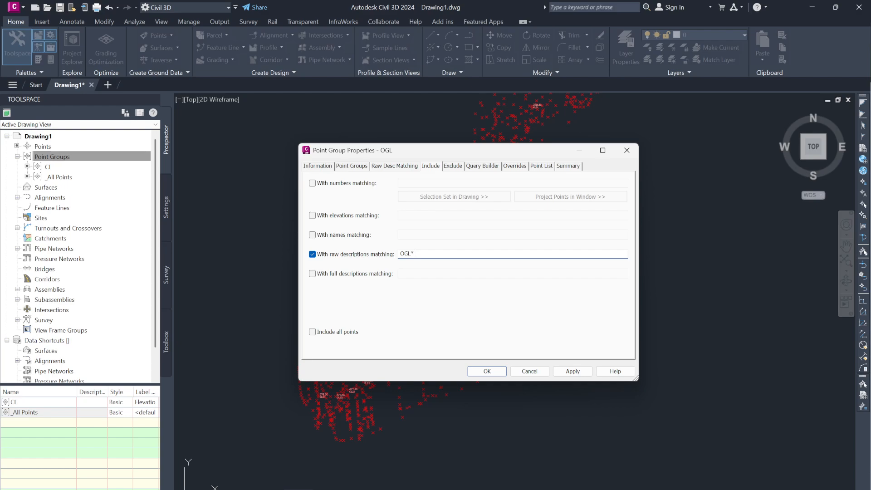
pyautogui.click(542, 166)
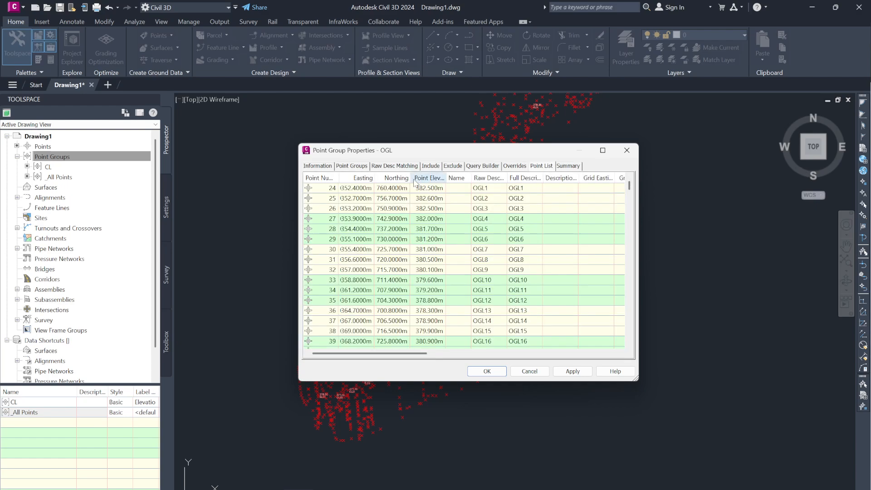
pyautogui.click(326, 166)
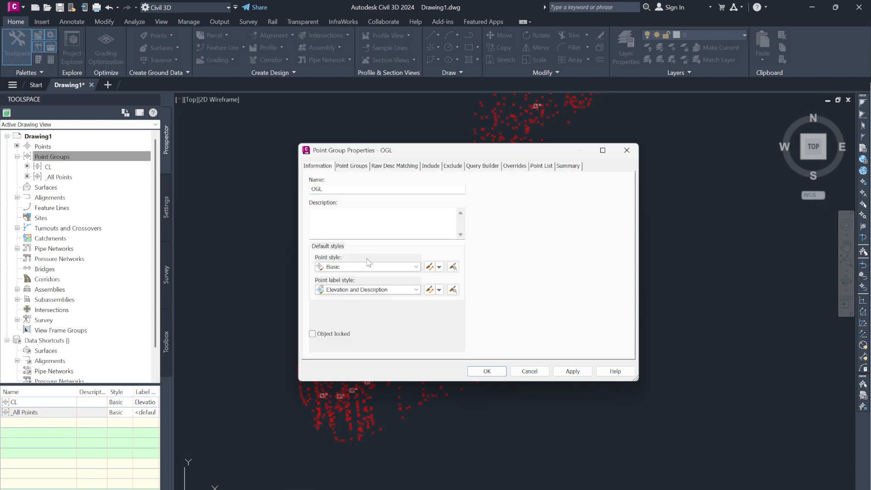
pyautogui.click(486, 371)
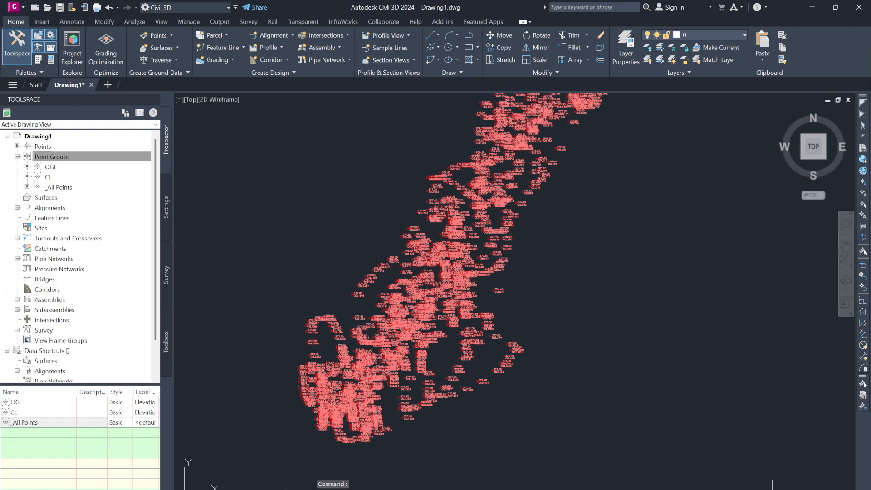
# - Try the annotation scale 1:100, settle on 1:500, and inspect the point labels up close
pyautogui.click(719, 489)
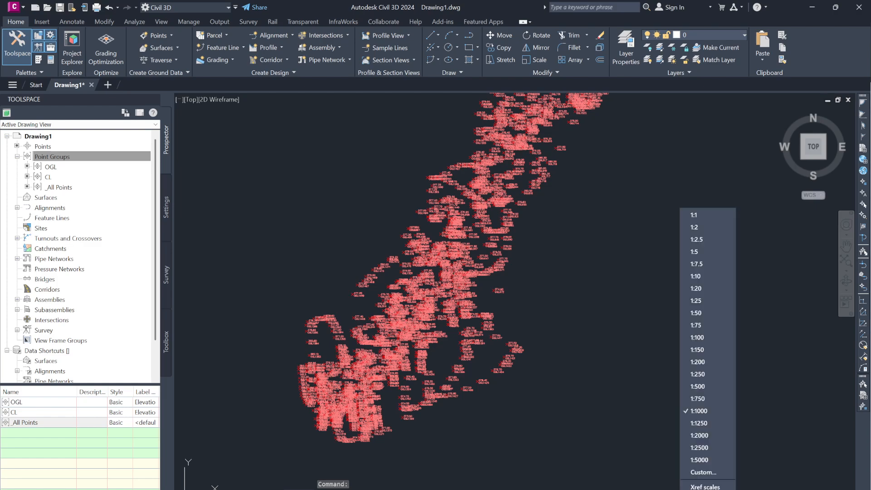
pyautogui.click(697, 338)
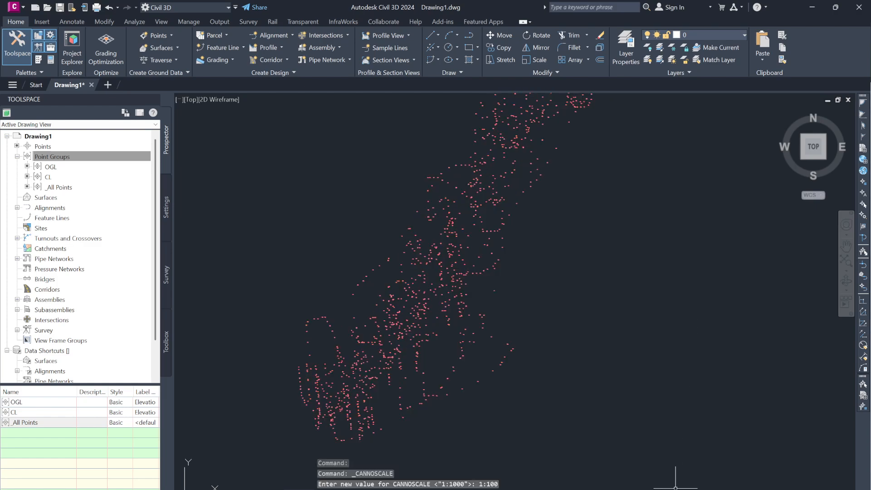
pyautogui.click(708, 488)
pyautogui.click(701, 386)
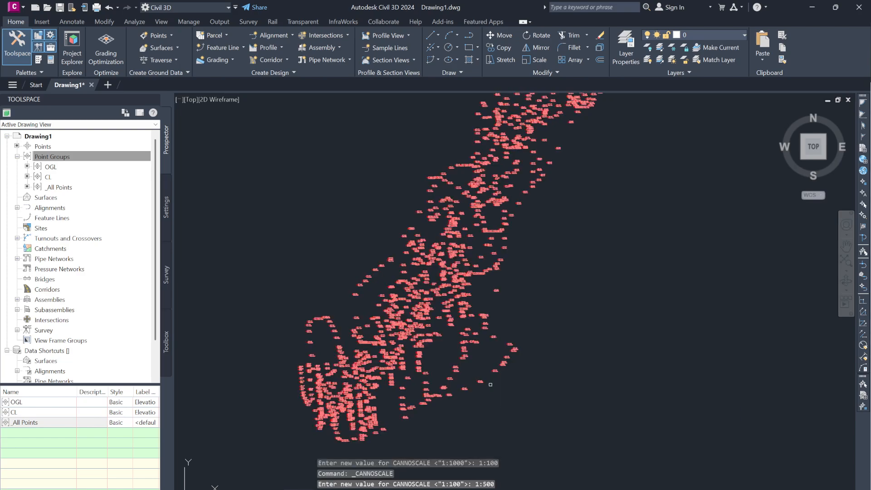
pyautogui.scroll(7, 448, 283)
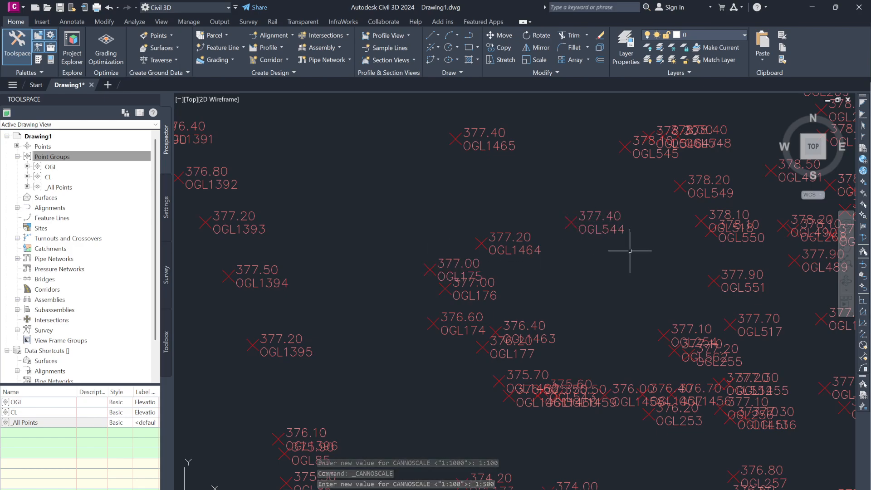
pyautogui.moveTo(628, 253); pyautogui.dragTo(572, 247, button='middle')
pyautogui.scroll(-1, 511, 247)
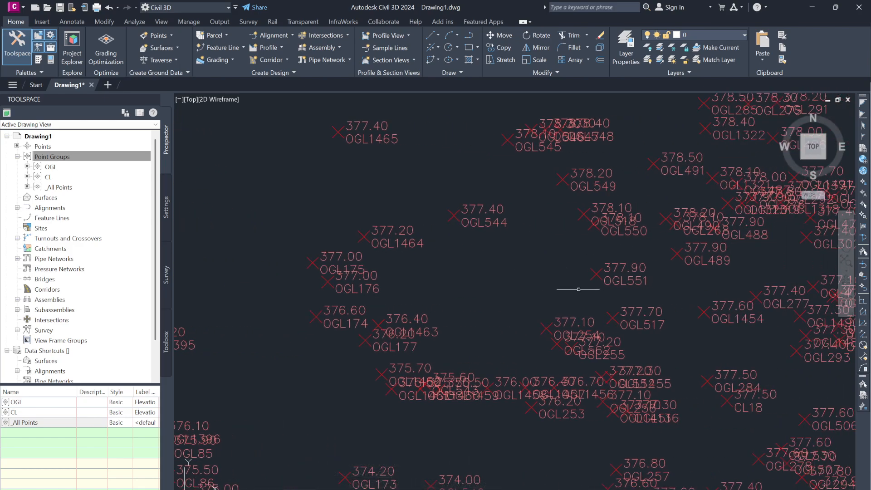
pyautogui.scroll(-2, 506, 263)
pyautogui.scroll(-4, 484, 271)
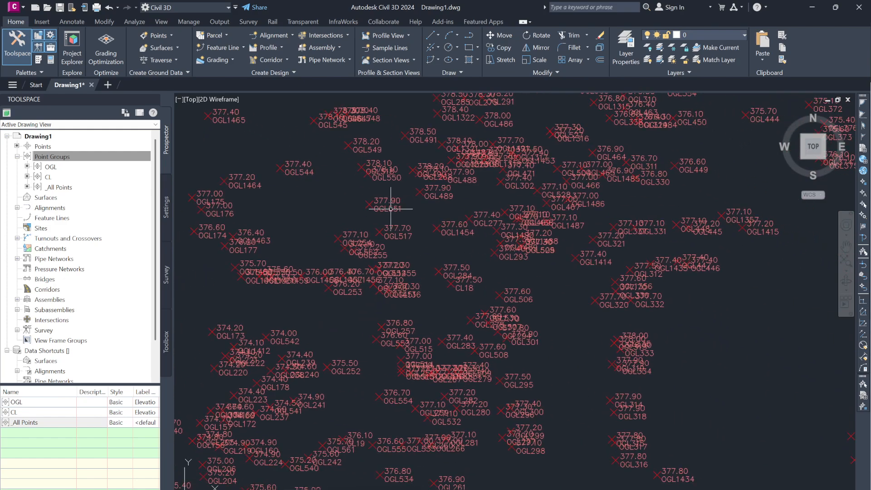
# - Select all points of the CL point group and isolate them in the drawing
pyautogui.click(46, 177)
pyautogui.rightClick(46, 177)
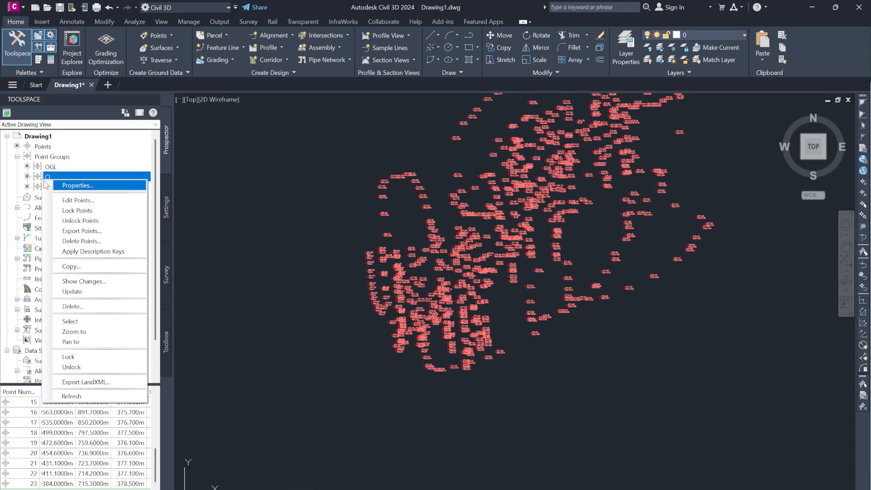
pyautogui.click(68, 322)
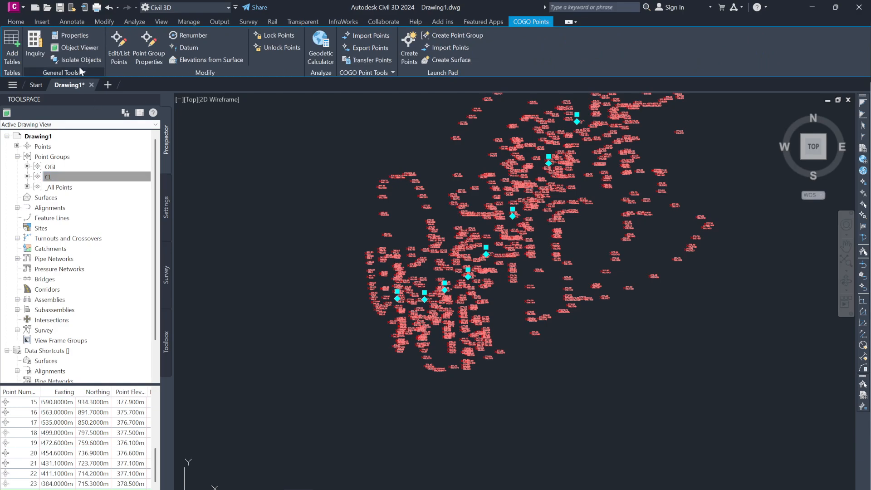
pyautogui.rightClick(334, 161)
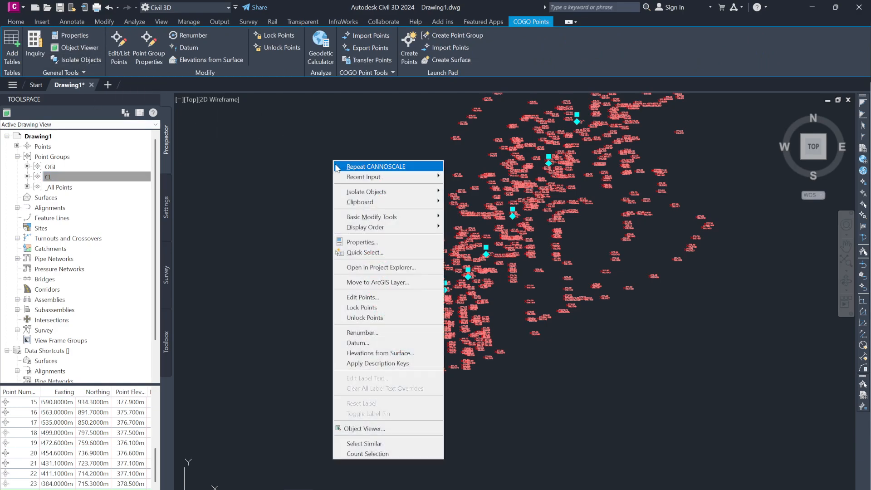
pyautogui.moveTo(365, 194)
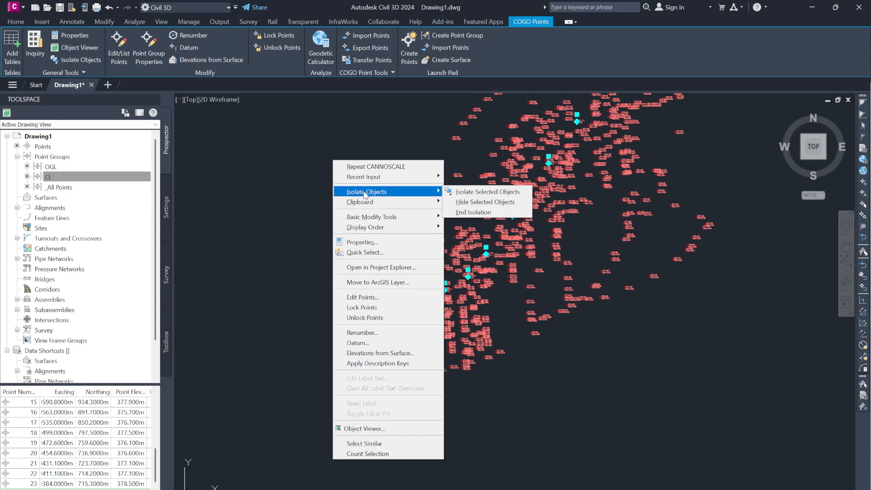
pyautogui.click(488, 192)
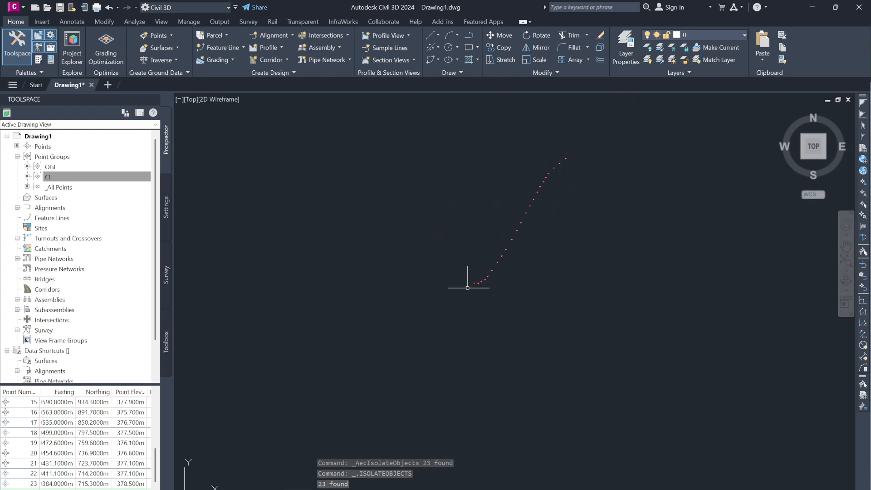
pyautogui.scroll(5, 473, 284)
pyautogui.scroll(-5, 422, 334)
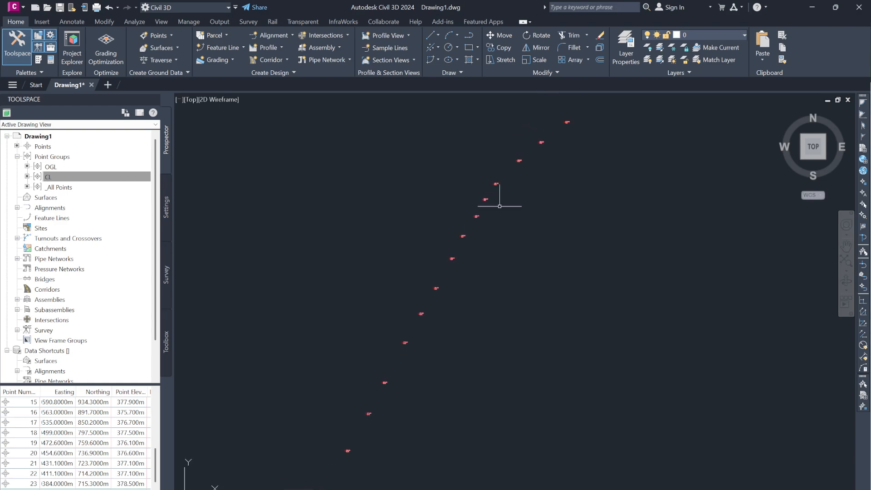
pyautogui.scroll(-3, 446, 200)
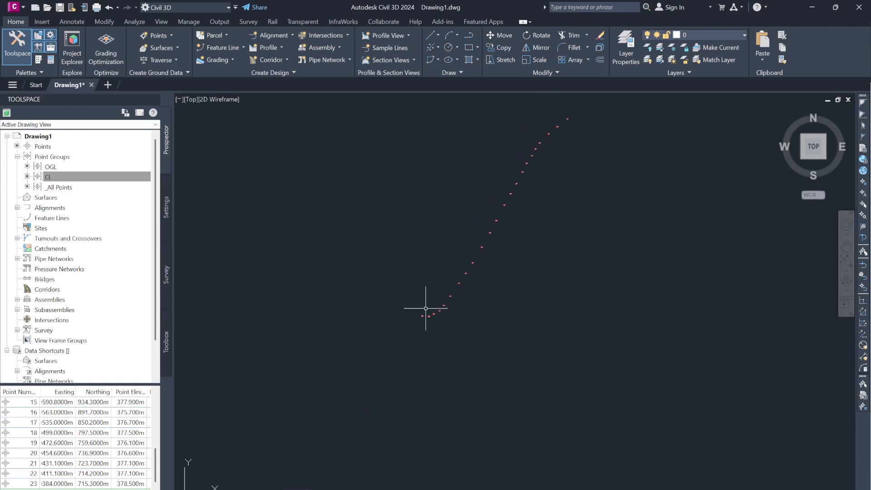
# - Create a TIN surface named EX. GROUND SURFACE with the default style and layer, and expand the Surfaces collection
pyautogui.click(17, 156)
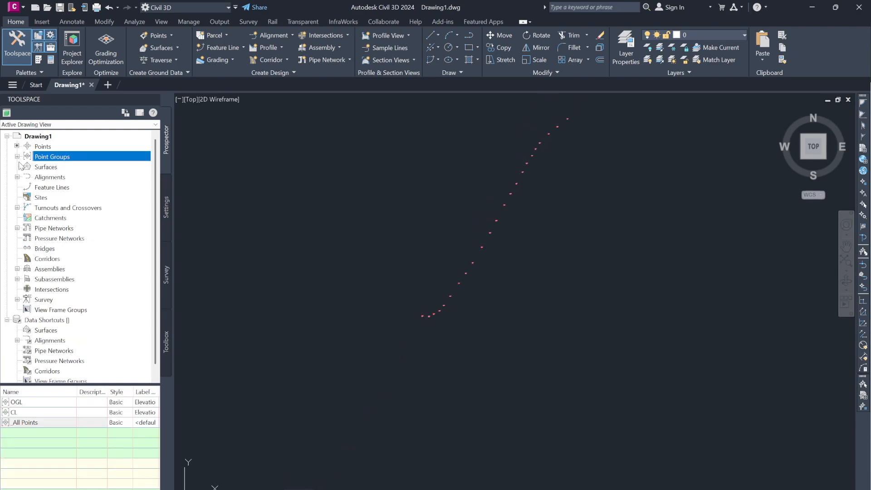
pyautogui.rightClick(33, 168)
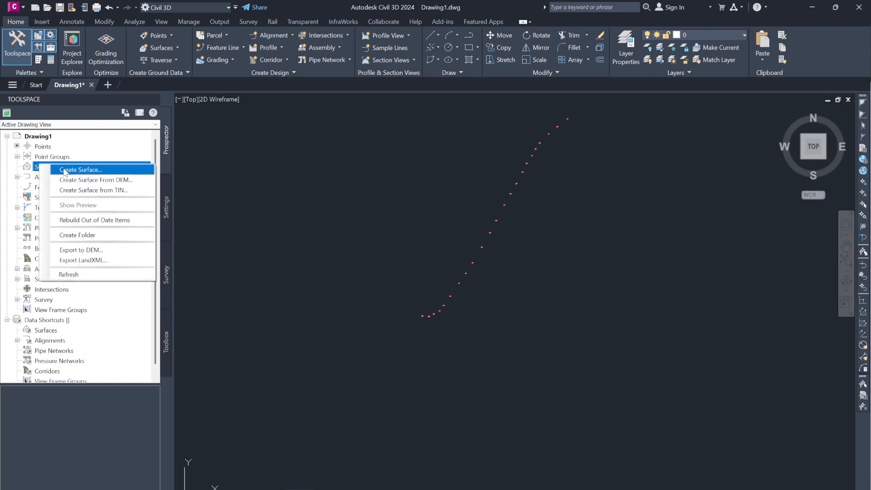
pyautogui.click(65, 172)
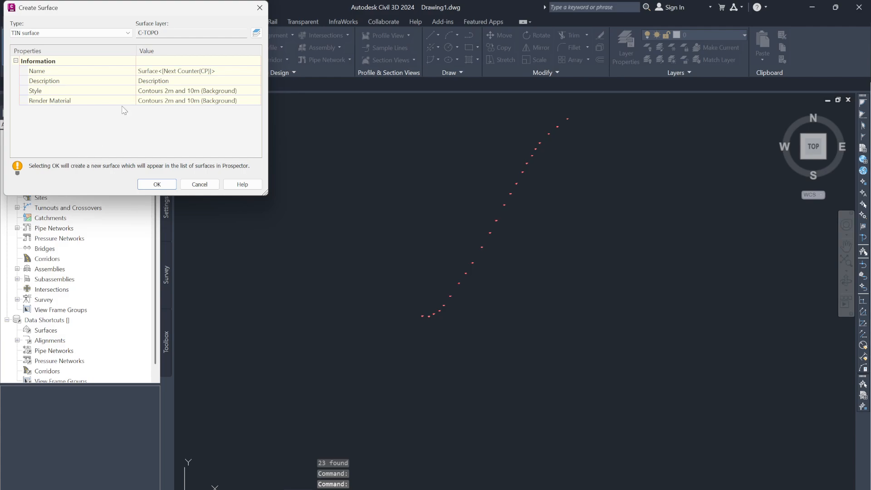
pyautogui.click(235, 71)
pyautogui.write('E')
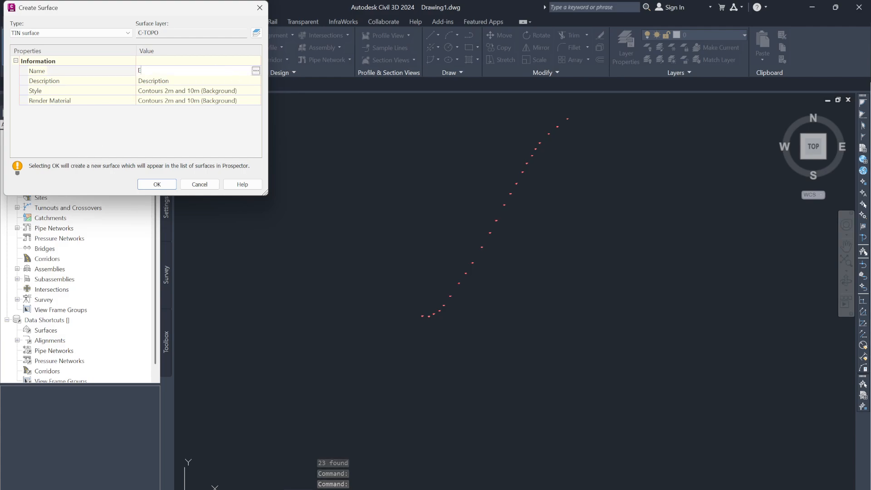
pyautogui.write('X. GROUND SURFACE')
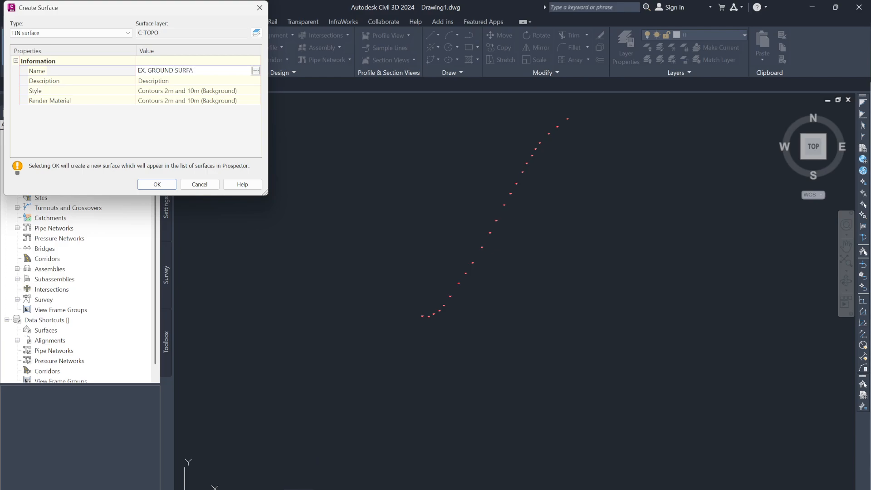
pyautogui.click(63, 36)
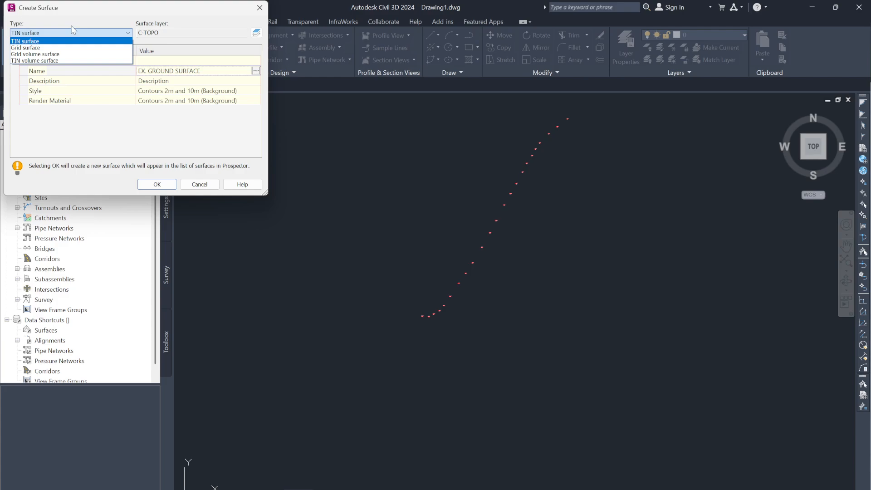
pyautogui.click(81, 13)
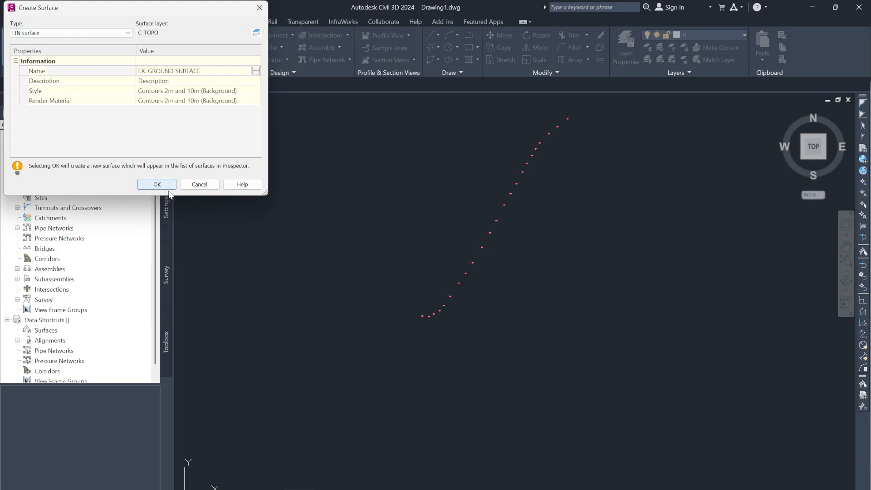
pyautogui.click(157, 184)
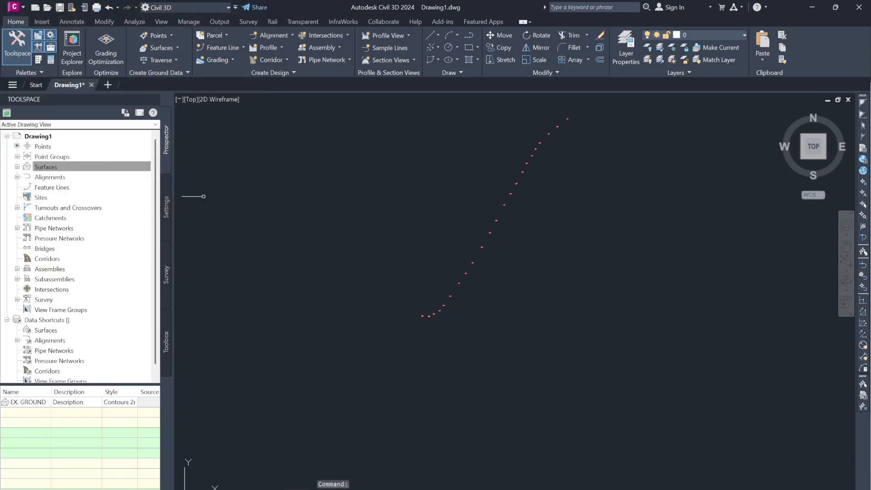
pyautogui.click(17, 166)
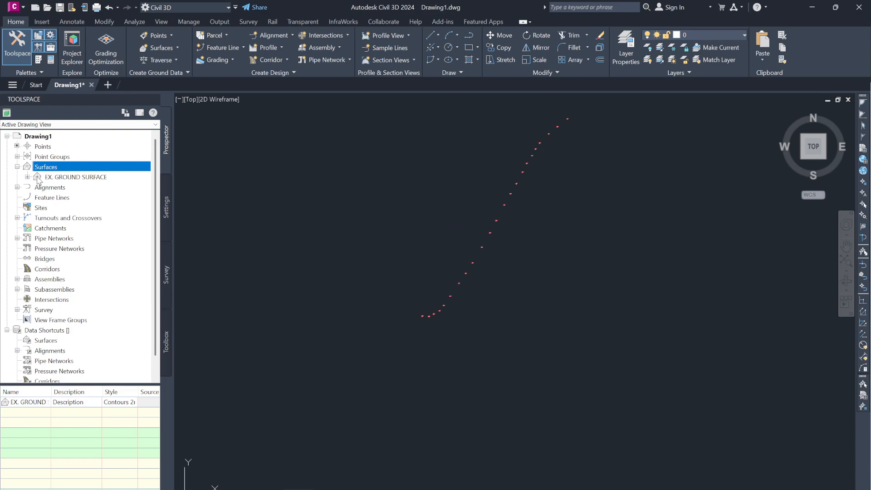
# - End the object isolation so all the drawing's points are shown again
pyautogui.scroll(-2, 461, 255)
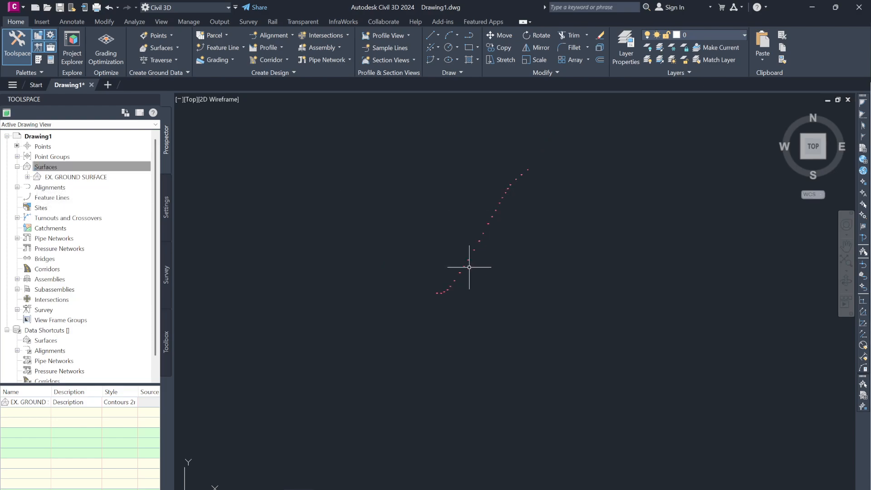
pyautogui.rightClick(353, 168)
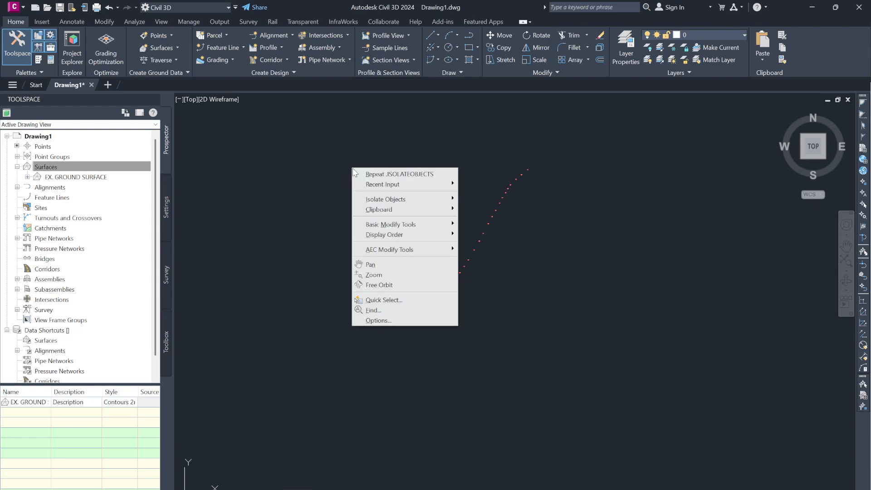
pyautogui.click(430, 144)
pyautogui.rightClick(392, 156)
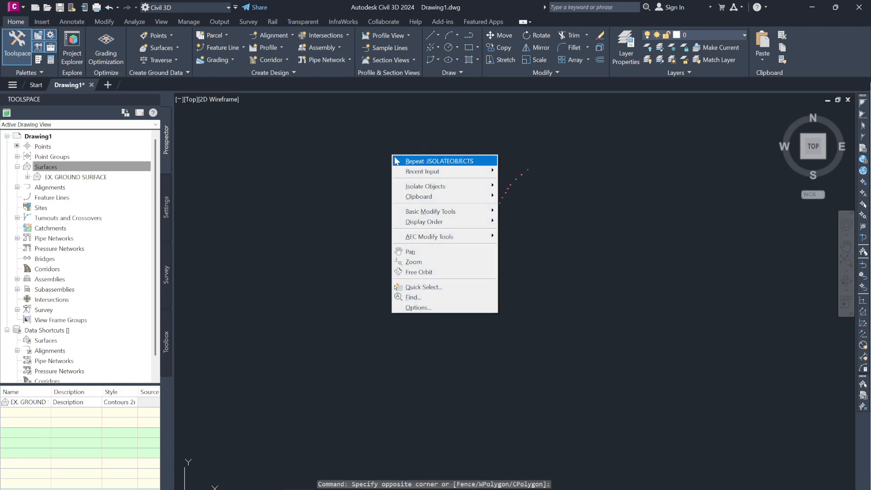
pyautogui.moveTo(469, 184)
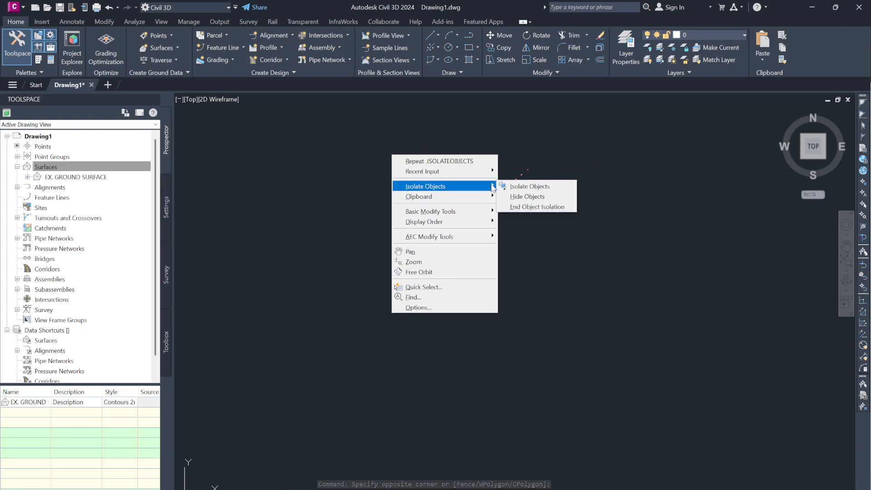
pyautogui.click(523, 207)
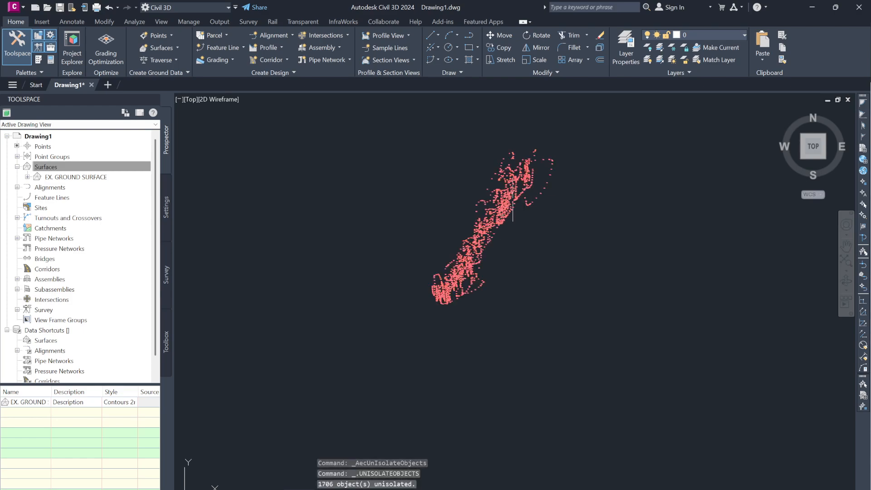
# - Expand the definition of EX. GROUND SURFACE and add the _All Points point group to it
pyautogui.click(28, 177)
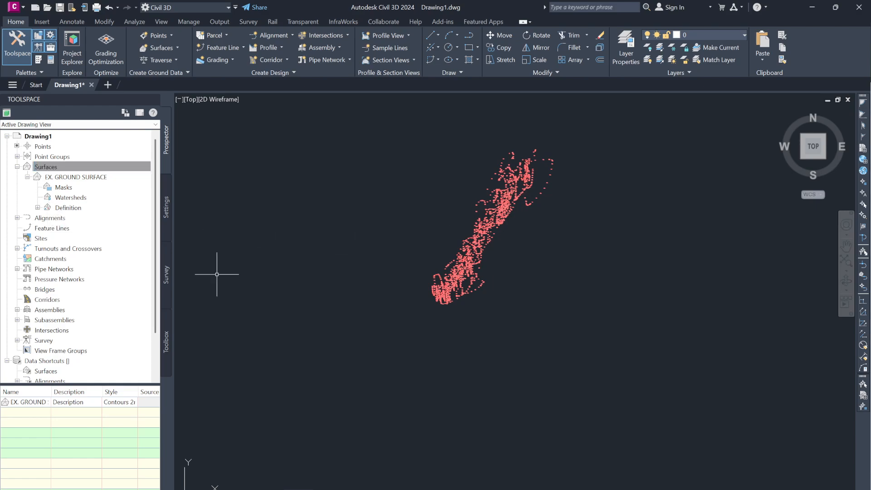
pyautogui.click(38, 207)
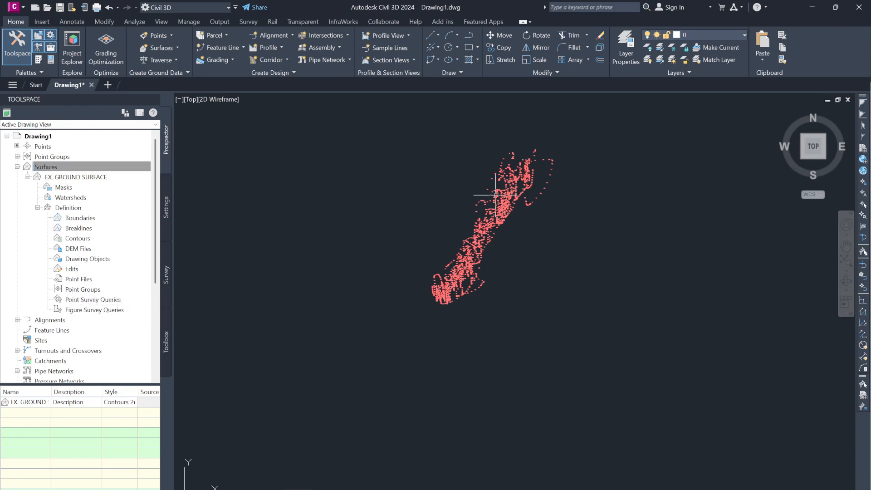
pyautogui.scroll(2, 518, 184)
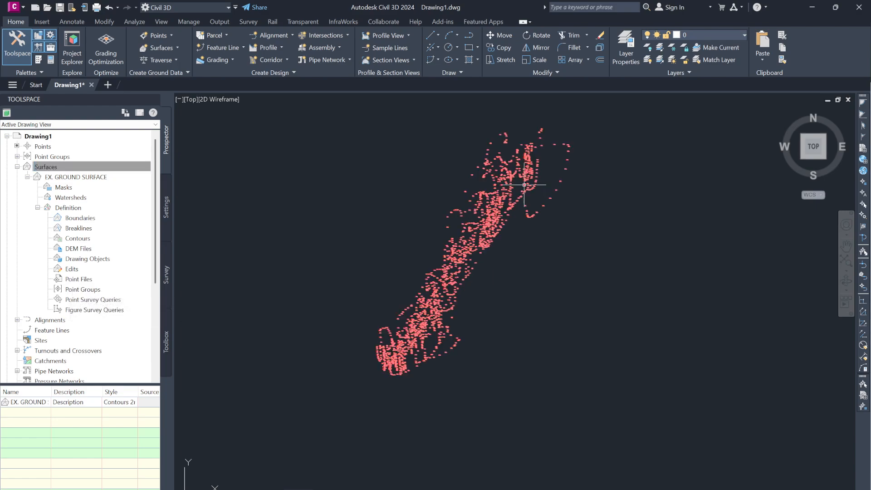
pyautogui.click(83, 290)
pyautogui.rightClick(85, 294)
pyautogui.click(112, 295)
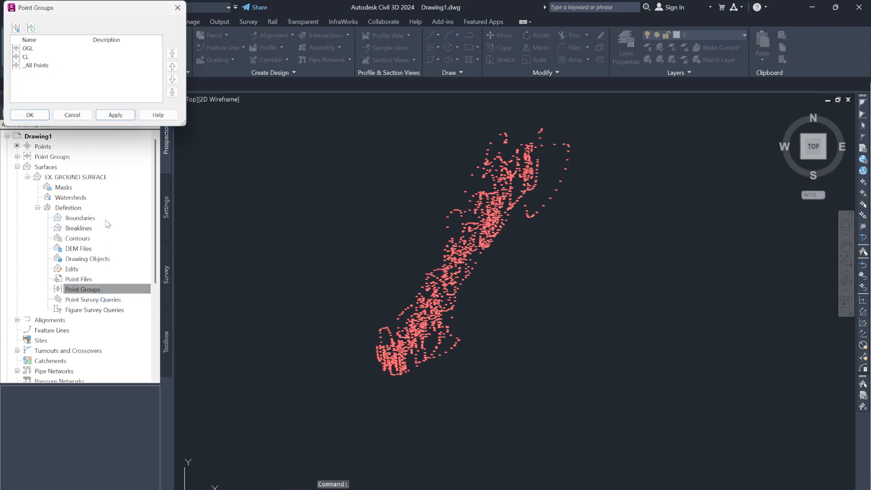
pyautogui.click(36, 66)
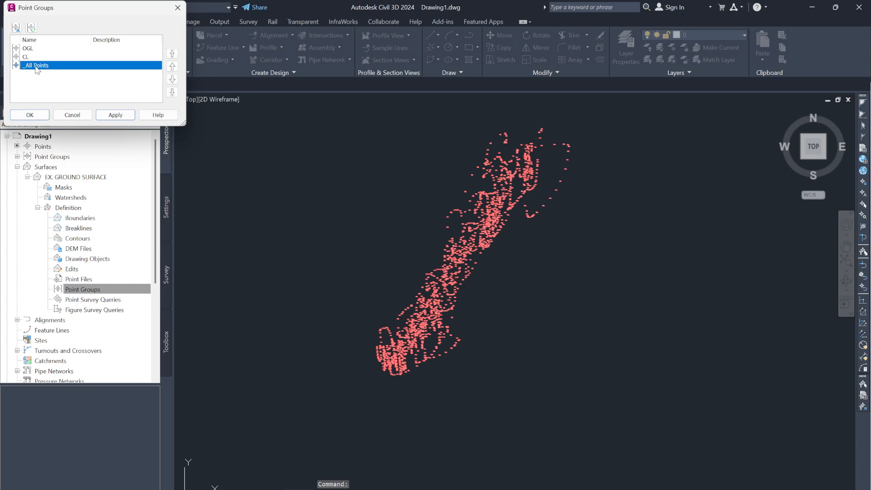
pyautogui.click(30, 115)
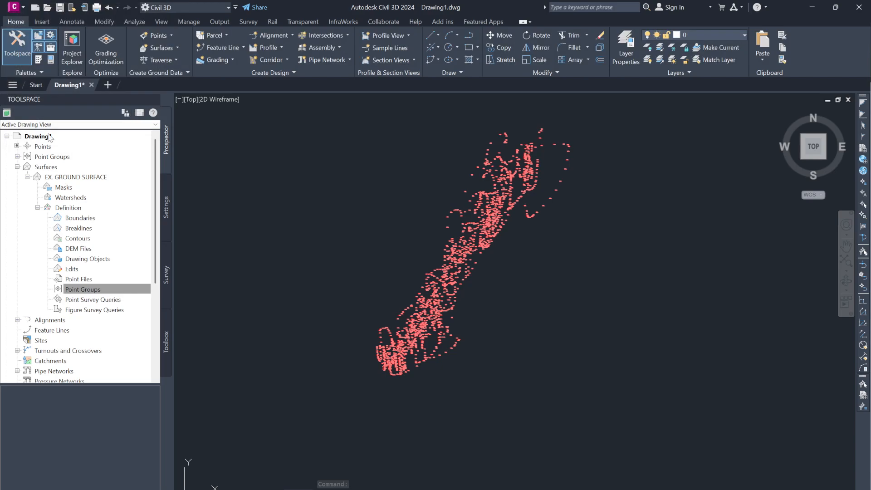
# - Examine the surface's contours and outer boundary, focusing on the northern end of the point cloud
pyautogui.scroll(3, 493, 180)
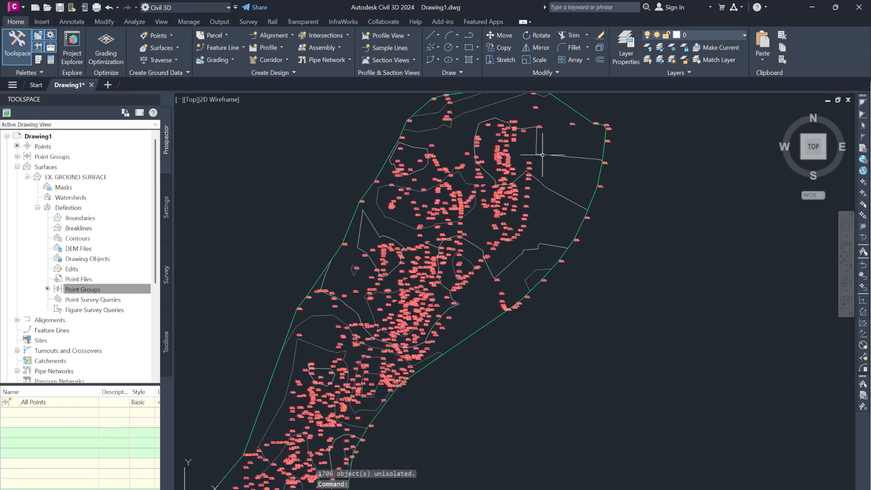
pyautogui.moveTo(336, 401); pyautogui.dragTo(388, 281, button='middle')
pyautogui.scroll(5, 425, 200)
pyautogui.scroll(-3, 425, 202)
pyautogui.moveTo(423, 205); pyautogui.dragTo(377, 362, button='middle')
pyautogui.moveTo(485, 215); pyautogui.dragTo(409, 349, button='middle')
pyautogui.moveTo(428, 270); pyautogui.dragTo(474, 183, button='middle')
pyautogui.moveTo(392, 297)
pyautogui.mouseDown(button='middle')
pyautogui.moveTo(435, 200)
pyautogui.moveTo(412, 225)
pyautogui.moveTo(436, 191)
pyautogui.moveTo(427, 226)
pyautogui.mouseUp(button='middle')
pyautogui.moveTo(455, 186)
pyautogui.mouseDown(button='middle')
pyautogui.moveTo(382, 321)
pyautogui.moveTo(443, 268)
pyautogui.mouseUp(button='middle')
pyautogui.scroll(4, 472, 196)
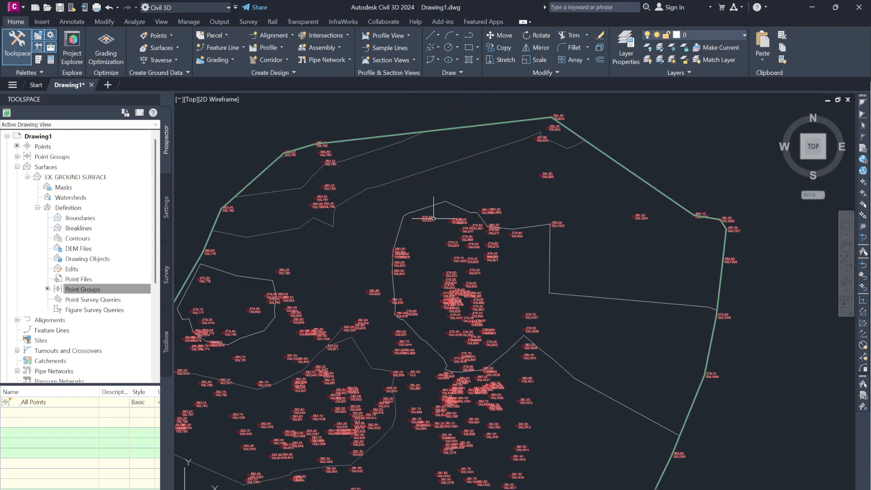
pyautogui.moveTo(387, 304); pyautogui.dragTo(449, 227, button='middle')
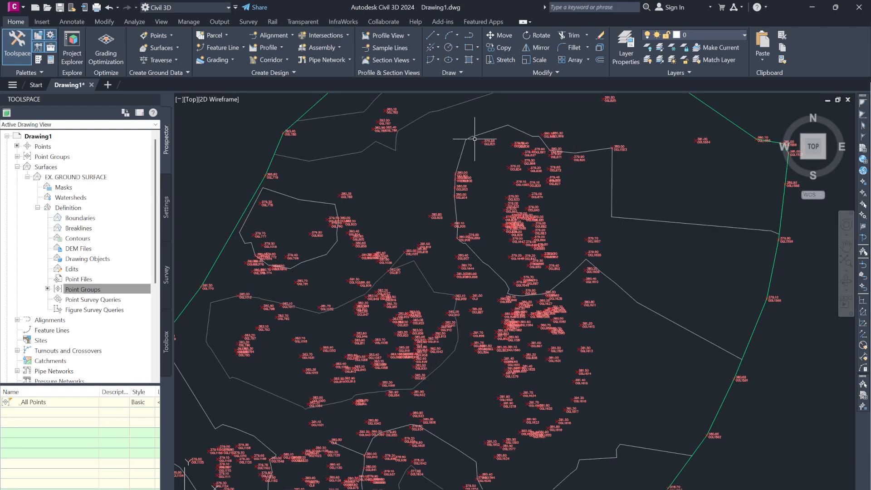
pyautogui.moveTo(438, 159); pyautogui.dragTo(416, 160)
pyautogui.moveTo(416, 159); pyautogui.dragTo(401, 246, button='middle')
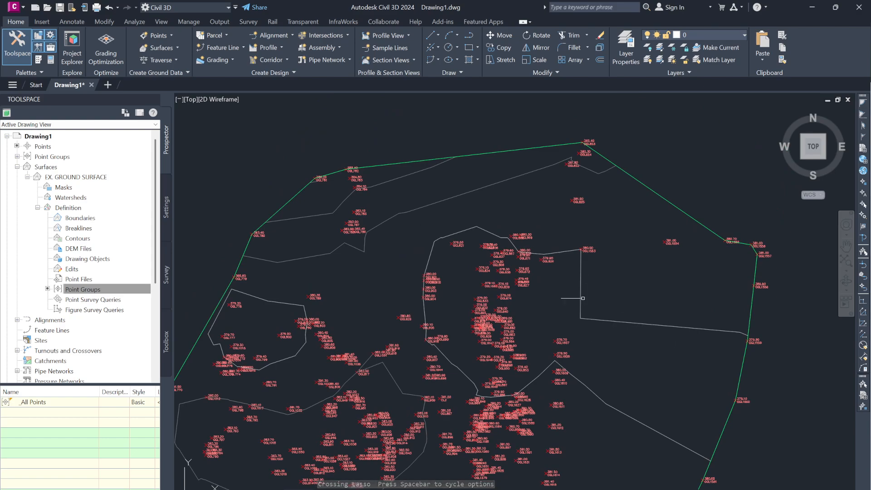
# - Follow the contour past points OGL901 to OGL906, compare it with their elevation labels, and review the whole surface
pyautogui.scroll(5, 509, 236)
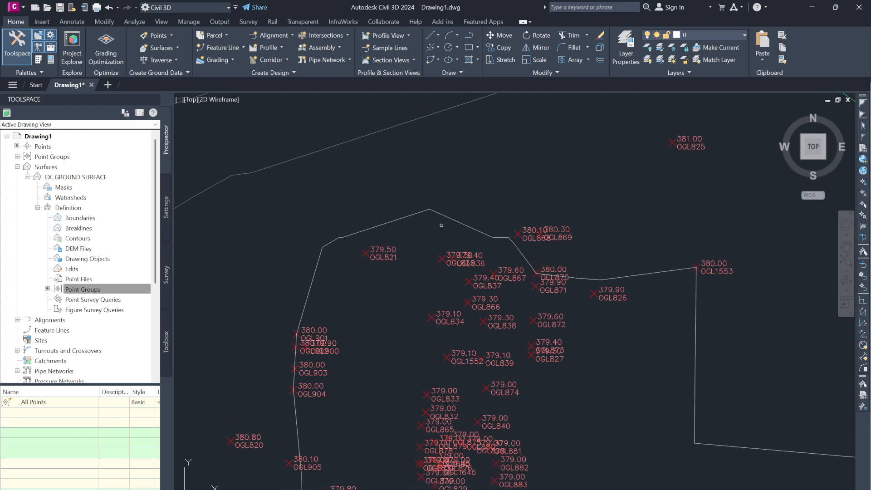
pyautogui.scroll(5, 304, 322)
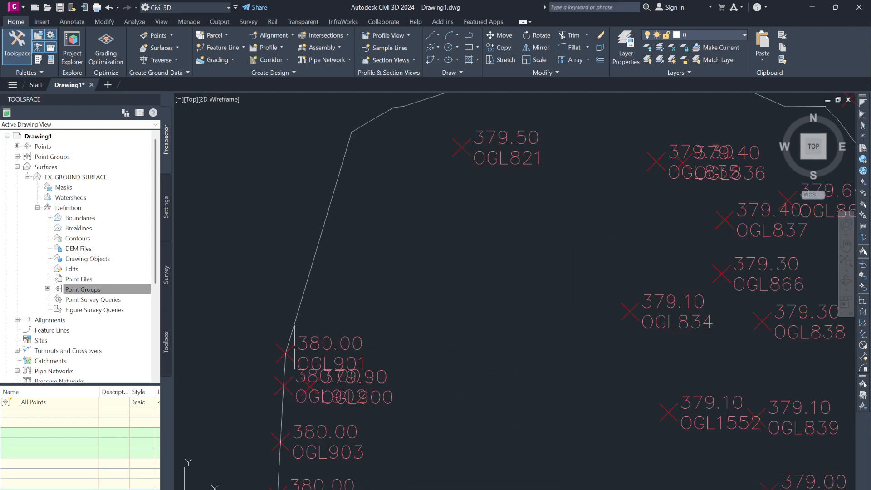
pyautogui.moveTo(290, 369); pyautogui.dragTo(308, 253, button='middle')
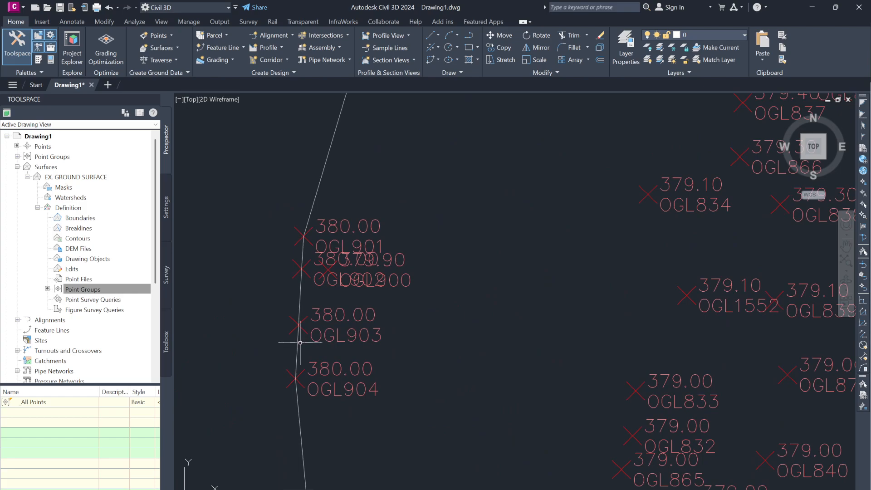
pyautogui.moveTo(317, 347); pyautogui.dragTo(309, 111, button='middle')
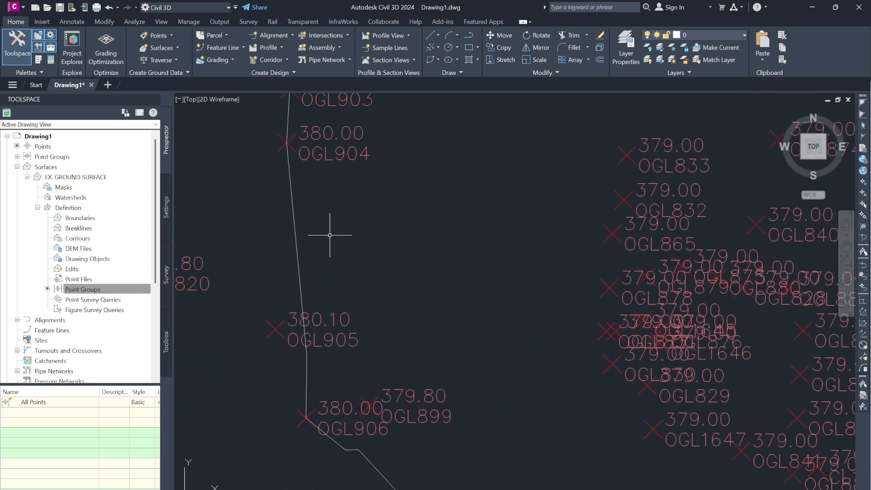
pyautogui.moveTo(312, 394); pyautogui.dragTo(253, 205, button='middle')
pyautogui.scroll(-10, 587, 267)
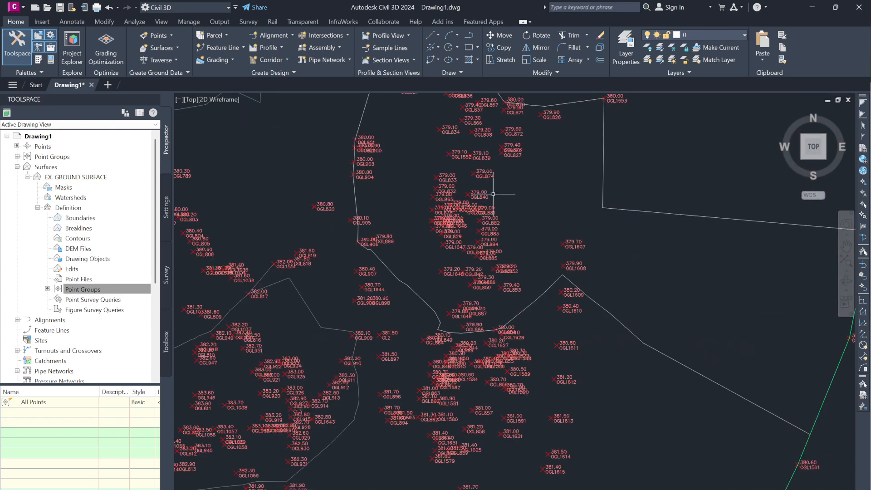
pyautogui.scroll(-2, 587, 268)
pyautogui.moveTo(404, 402); pyautogui.dragTo(414, 306, button='middle')
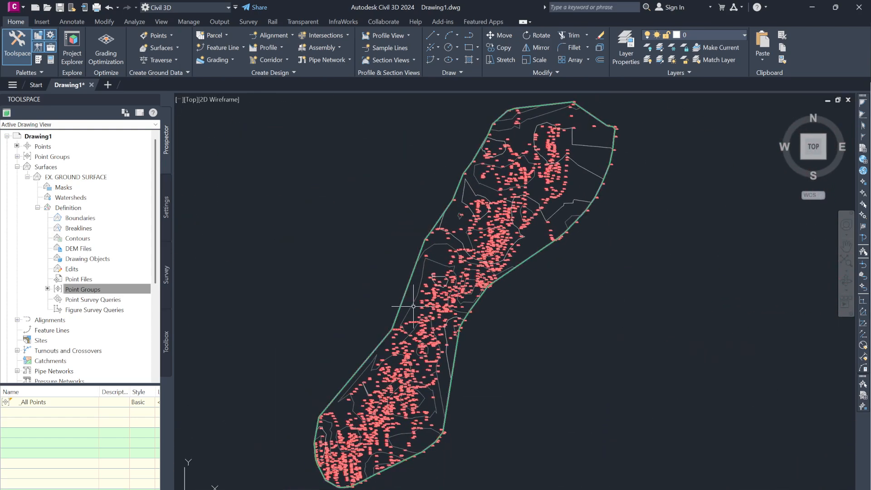
# - Collapse the EX. GROUND SURFACE entry and the Surfaces collection
pyautogui.click(27, 177)
pyautogui.click(18, 167)
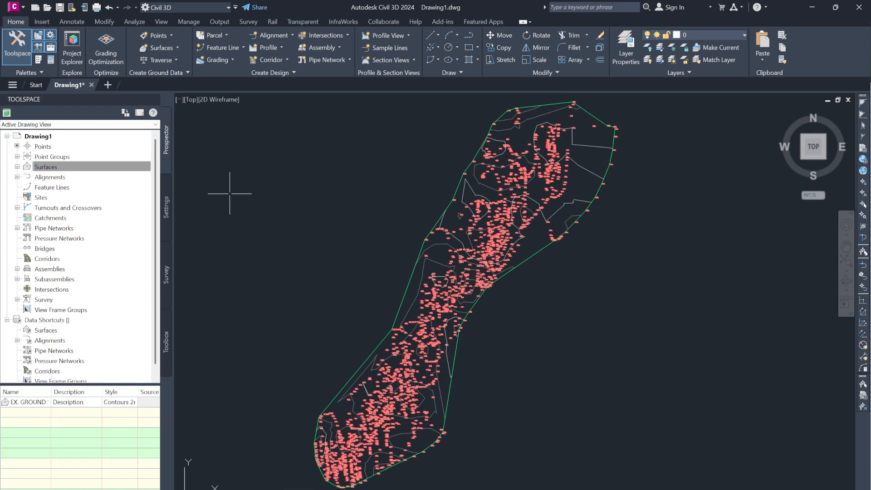
pyautogui.moveTo(323, 194); pyautogui.dragTo(391, 222, button='middle')
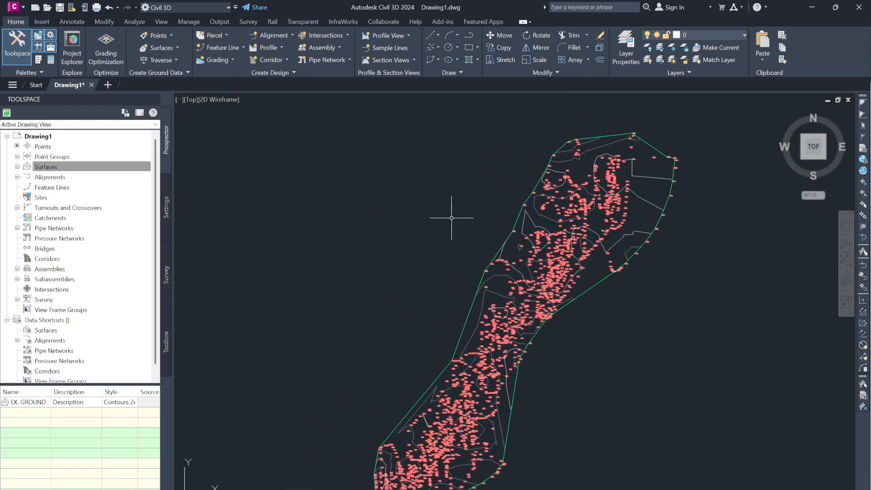
pyautogui.click(576, 489)
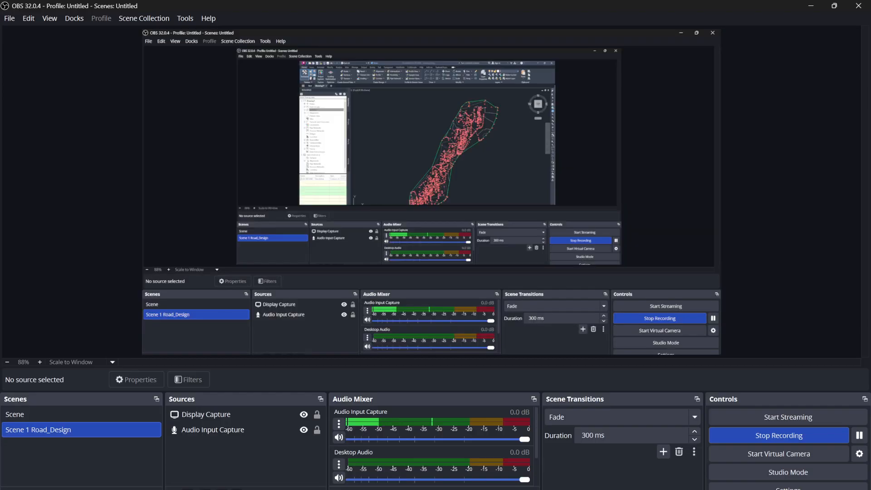